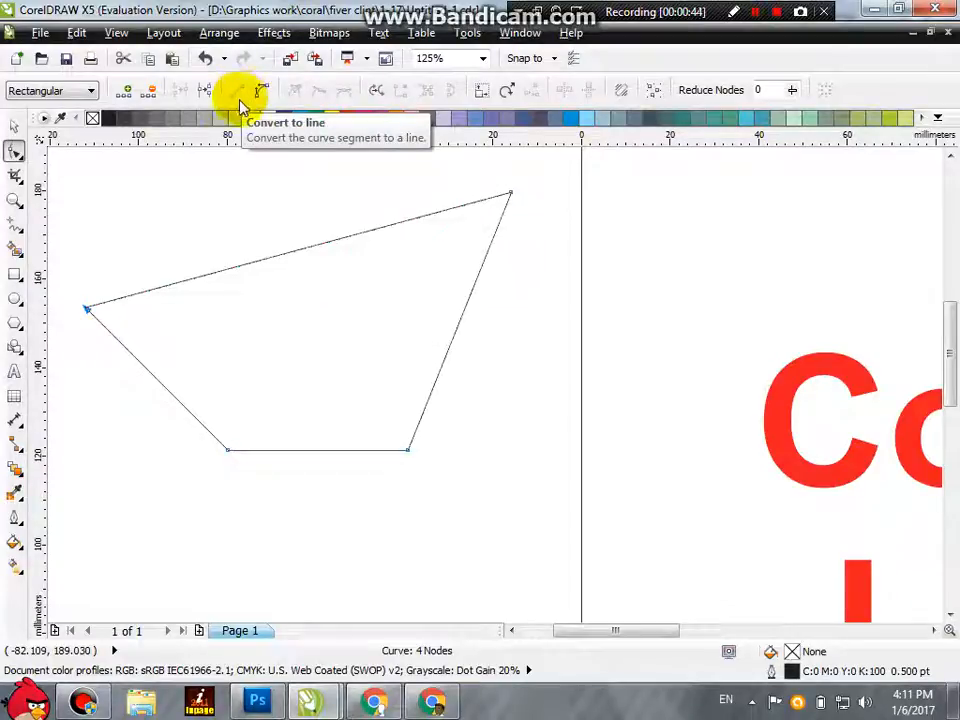
Step: Undo the node edits and the curve conversion to bring back the plain square
key("ctrl+z")
key("ctrl+z")
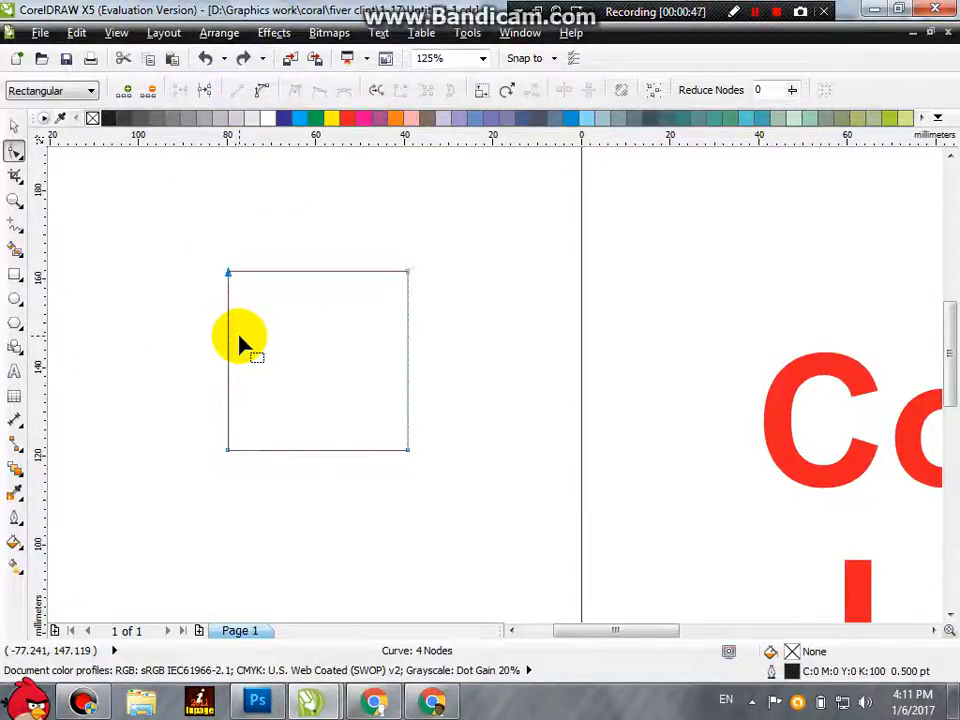
key("ctrl+z")
left_click(15, 125)
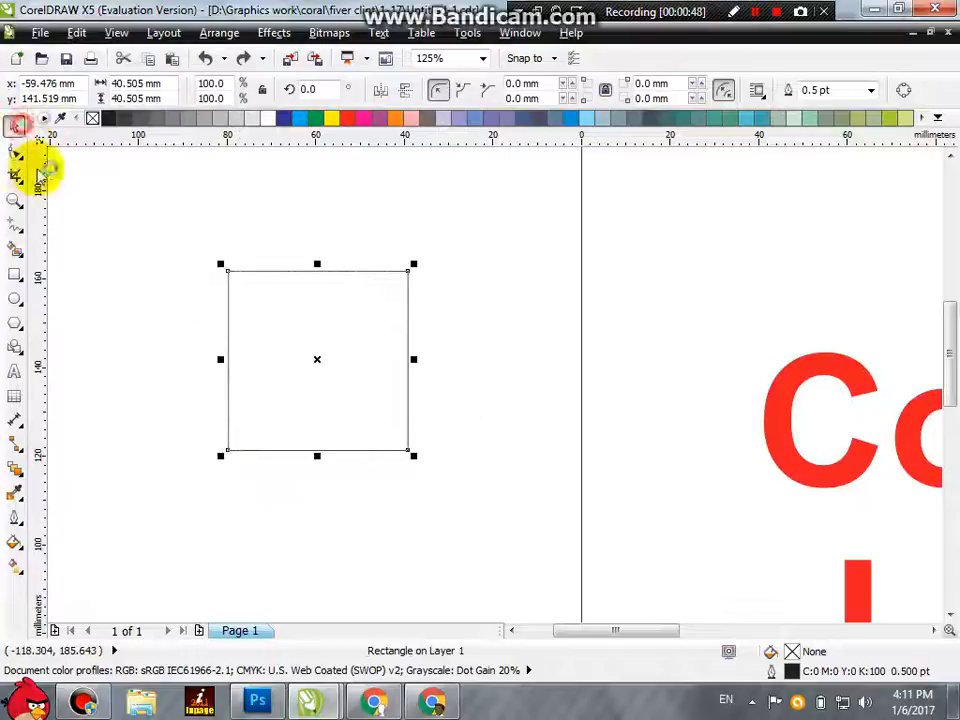
key("ctrl+q")
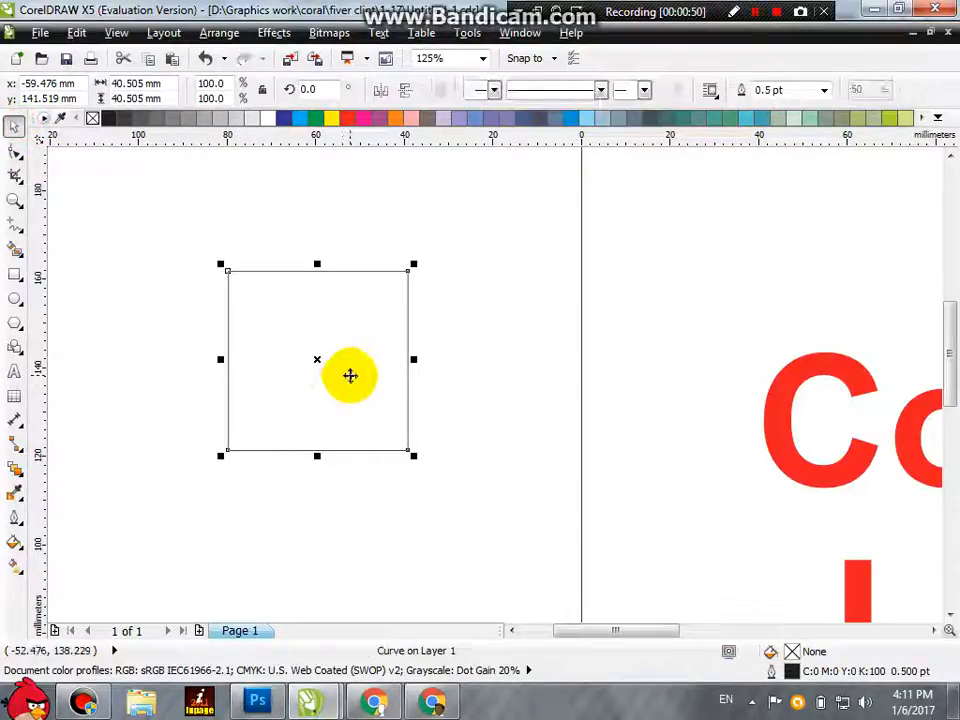
left_click(16, 152)
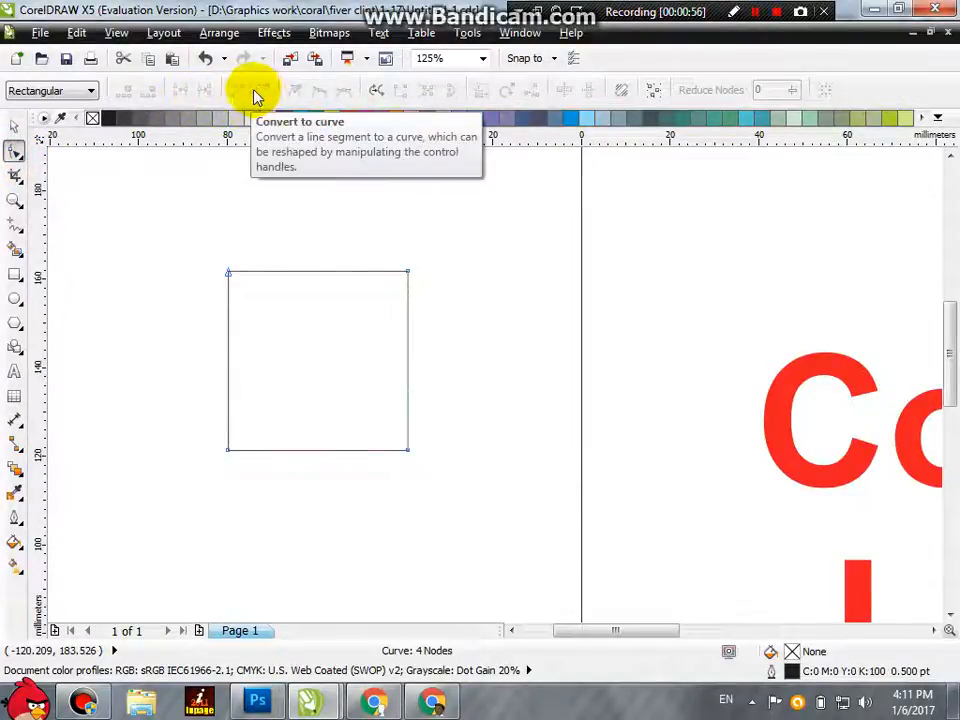
left_click(228, 272)
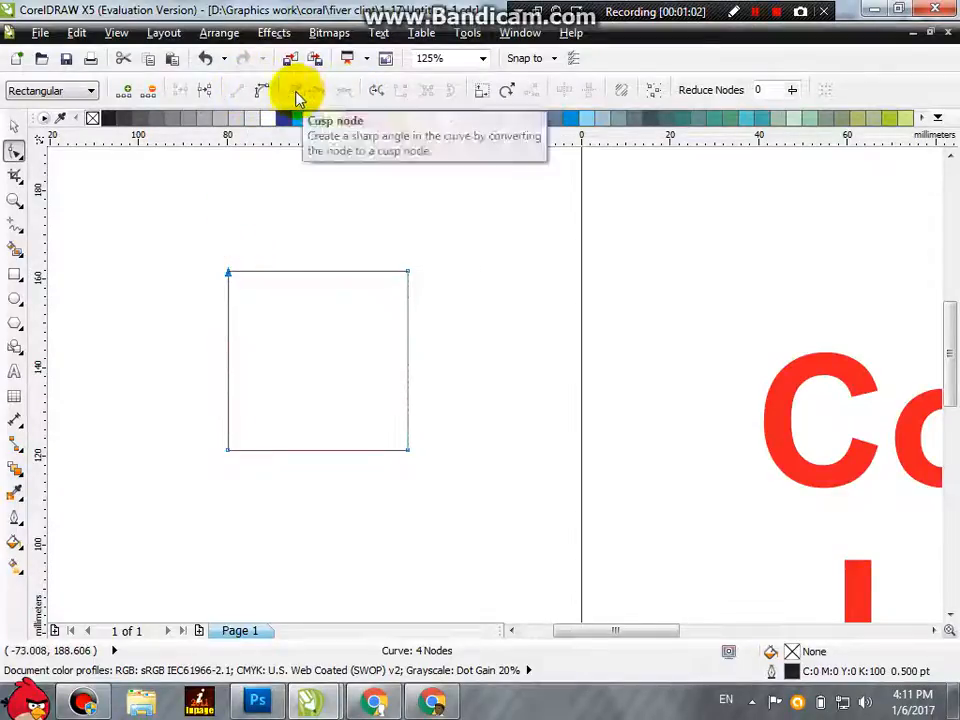
left_click(265, 93)
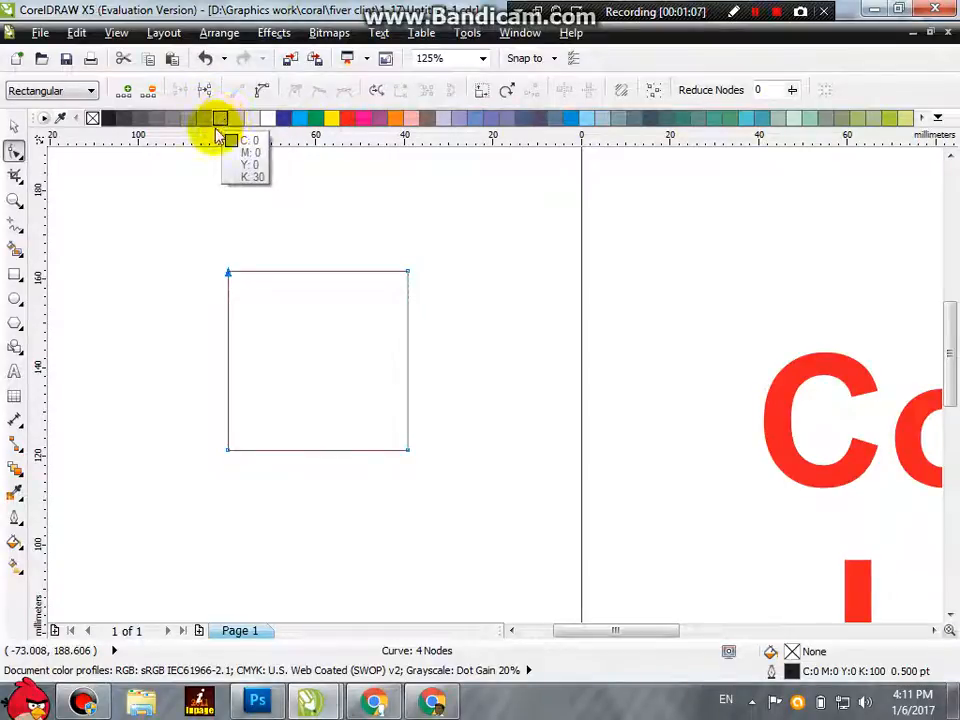
left_click(242, 236)
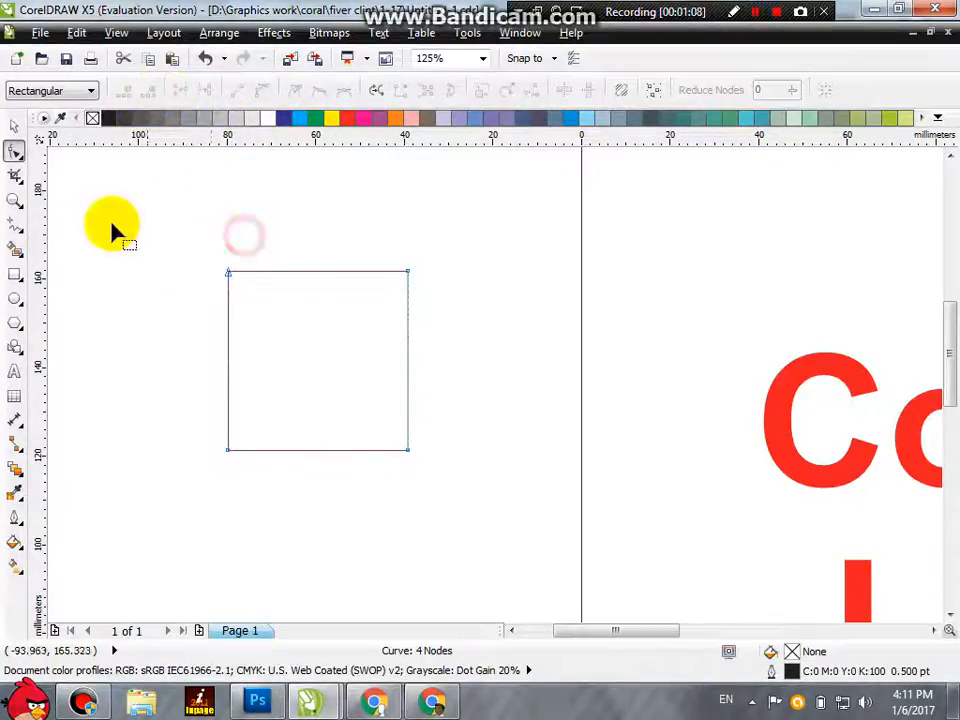
left_click(14, 125)
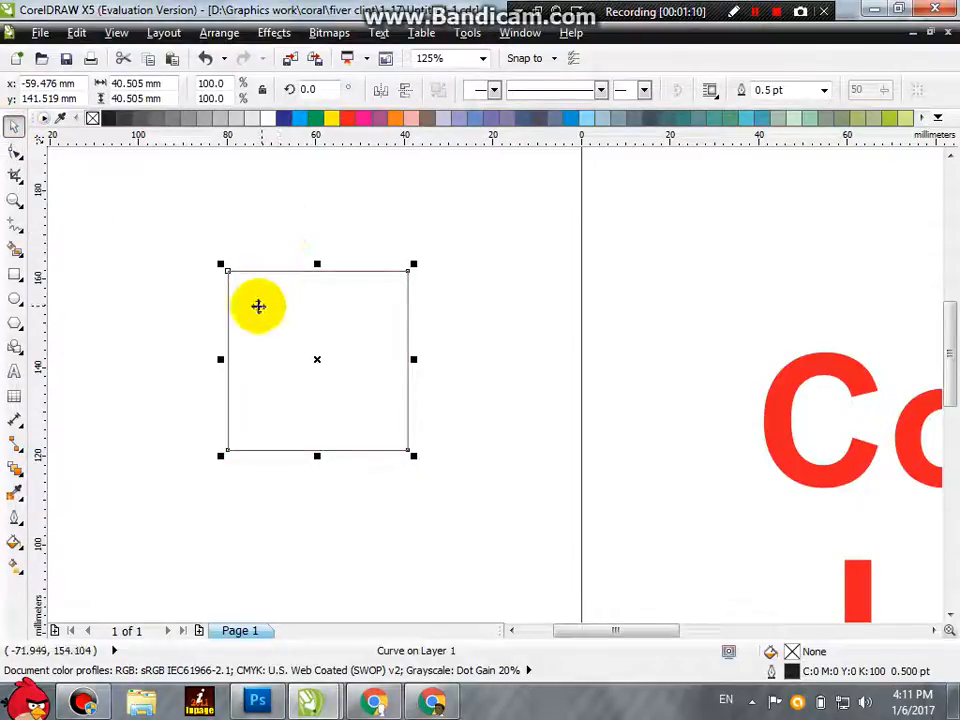
key("ctrl+z")
key("ctrl+z")
Step: Move the square to about x -71, y 144 mm and round all four corners with a radius of about 4.9 mm
left_click_drag(449, 318, 247, 309)
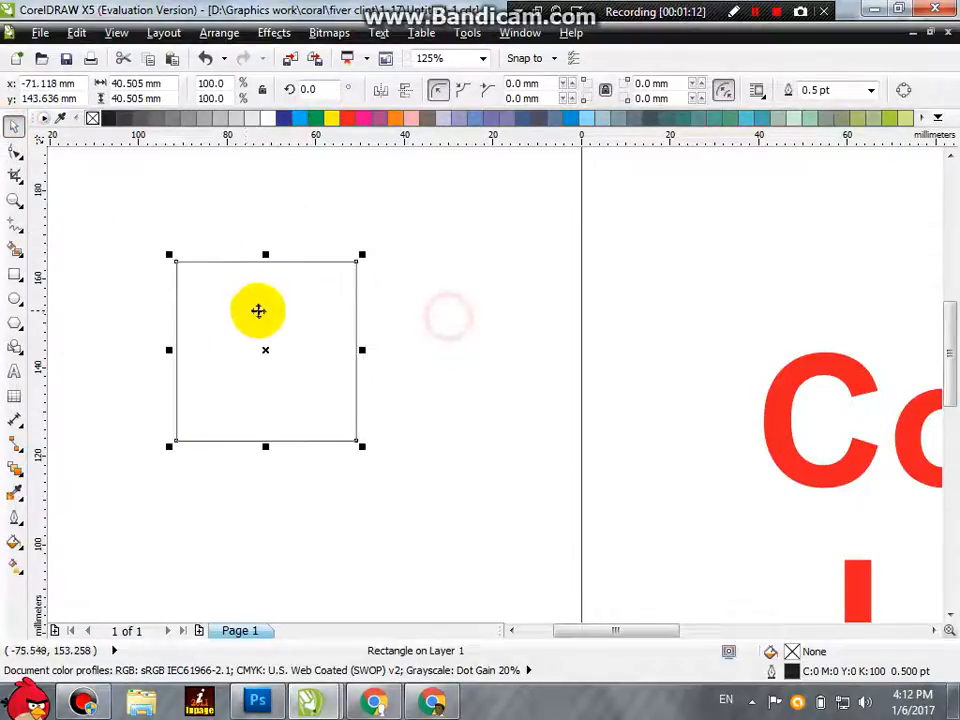
left_click(14, 150)
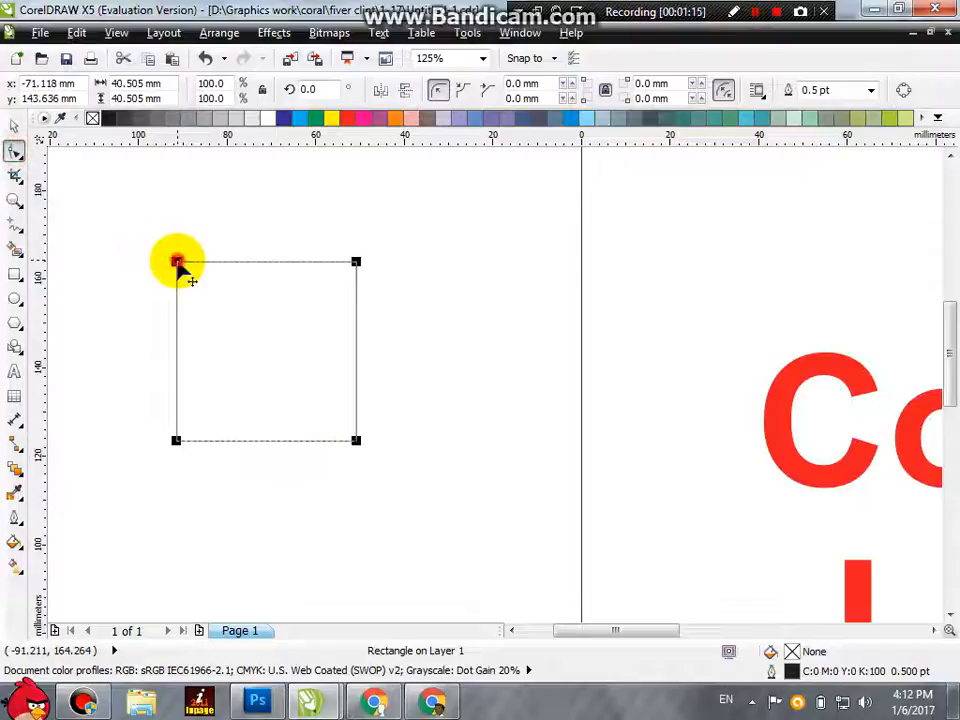
mouse_move(178, 261)
left_mouse_down()
mouse_move(190, 285)
mouse_move(190, 276)
left_mouse_up()
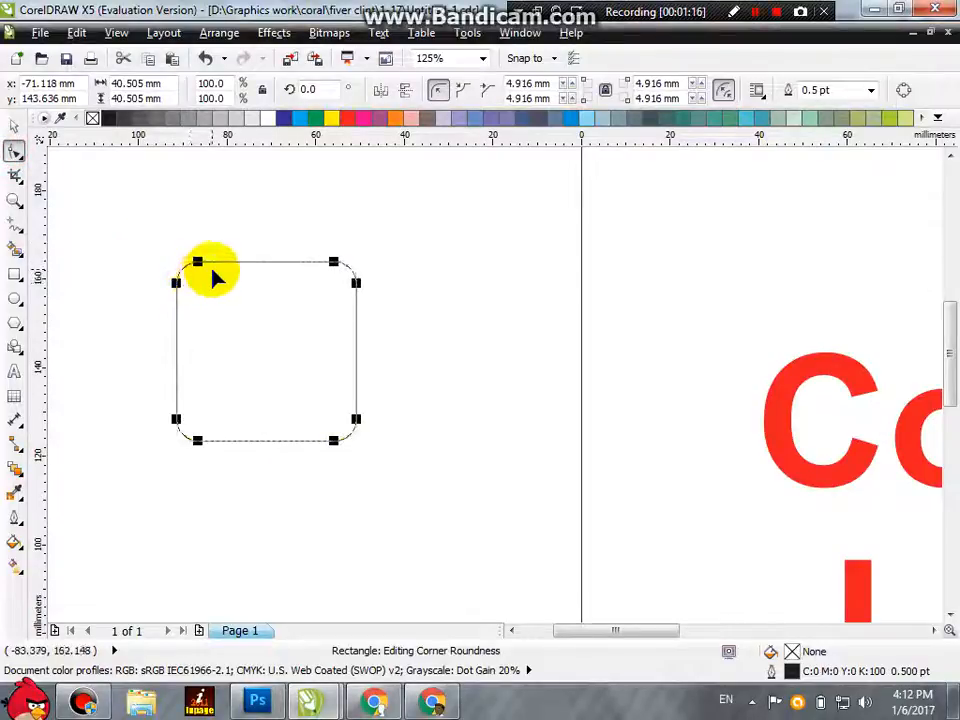
Step: Convert the rounded square to curves and select the nodes at both ends of its upper-left corner arc
scroll(217, 274, "up", 2)
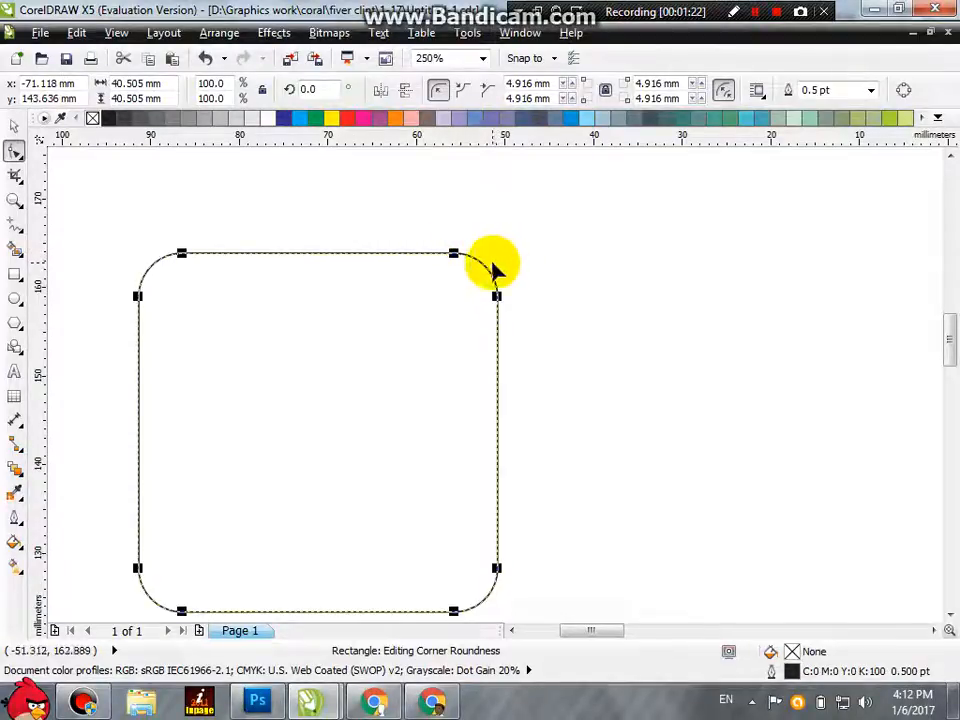
key("ctrl+q")
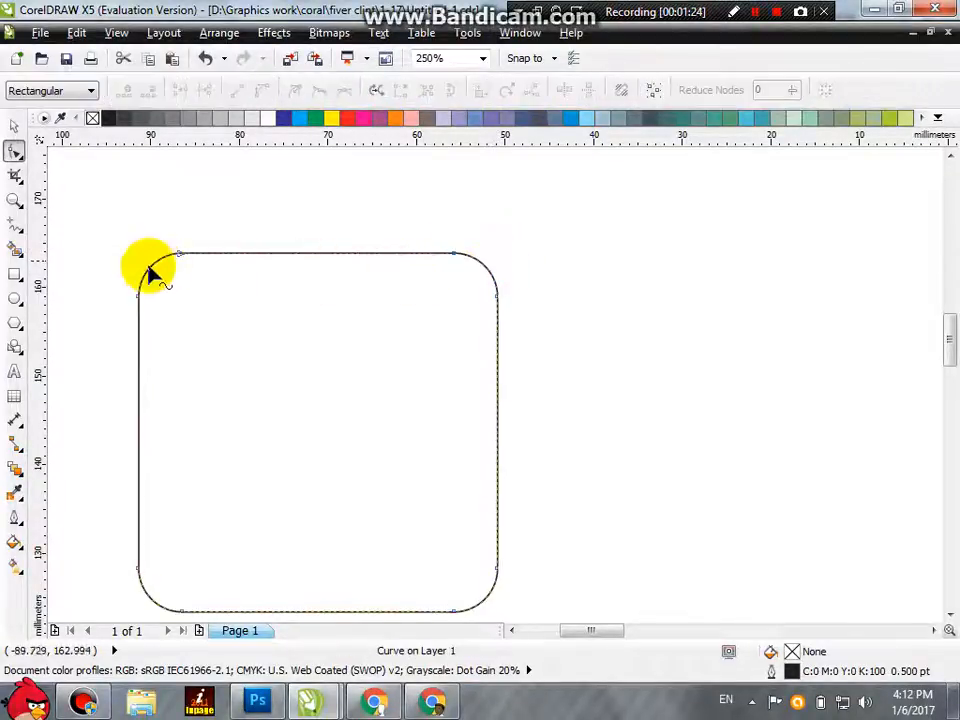
left_click(183, 257)
left_click(161, 257)
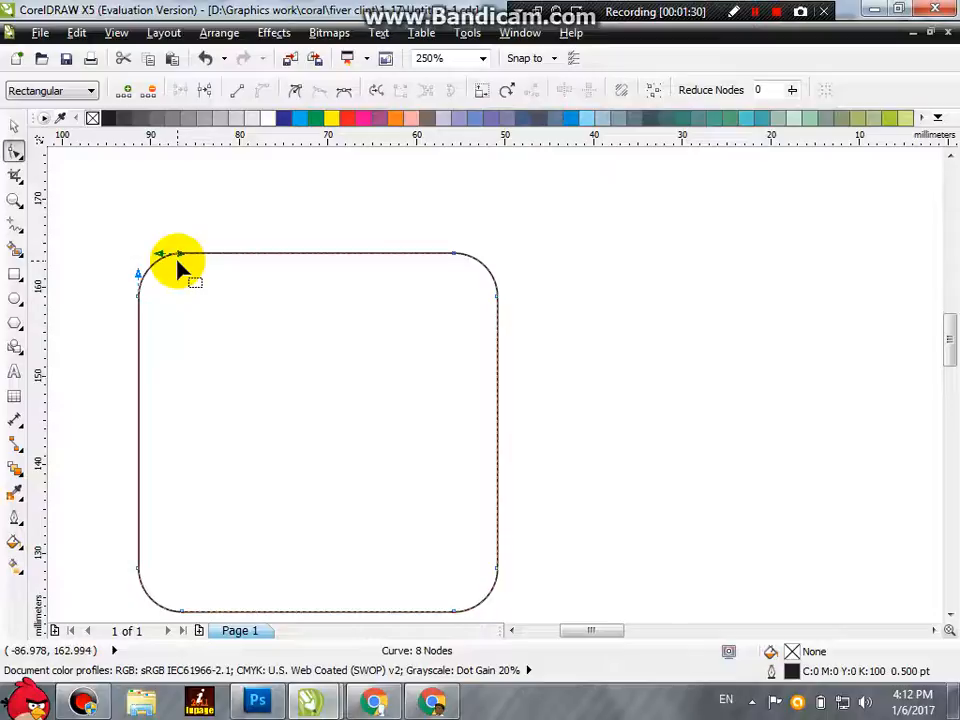
left_click(135, 280)
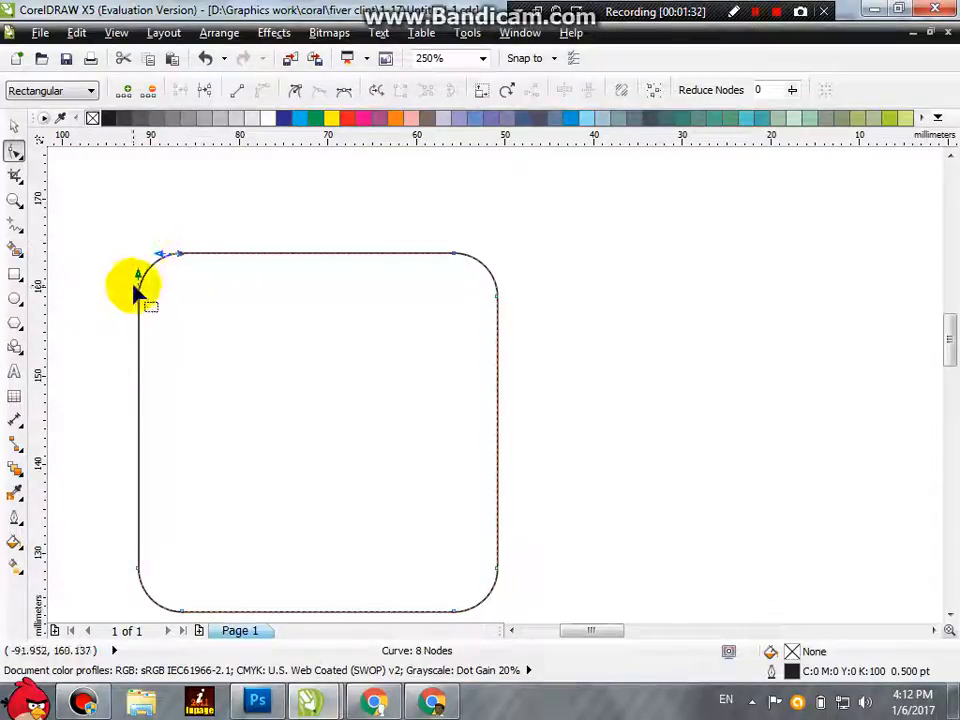
left_click(263, 92)
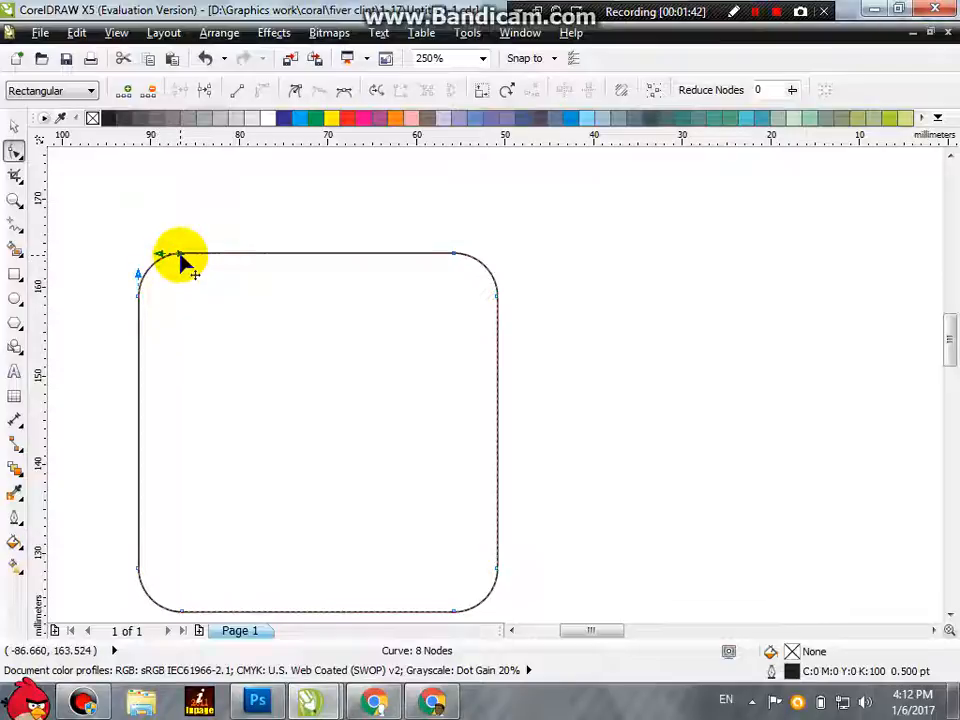
left_click(136, 296)
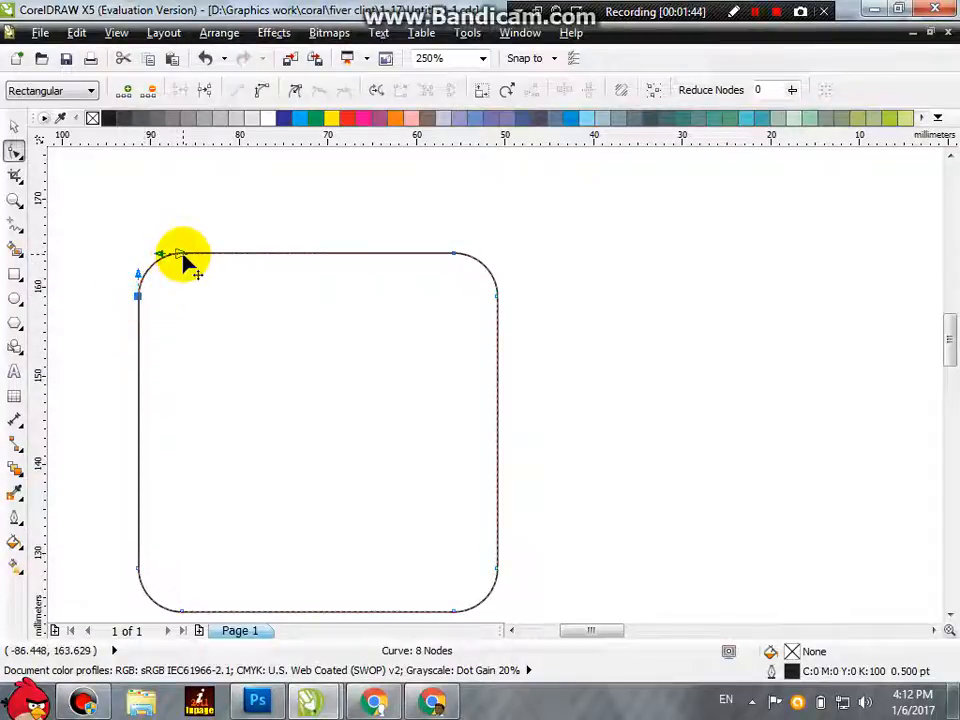
scroll(137, 255, "up", 1)
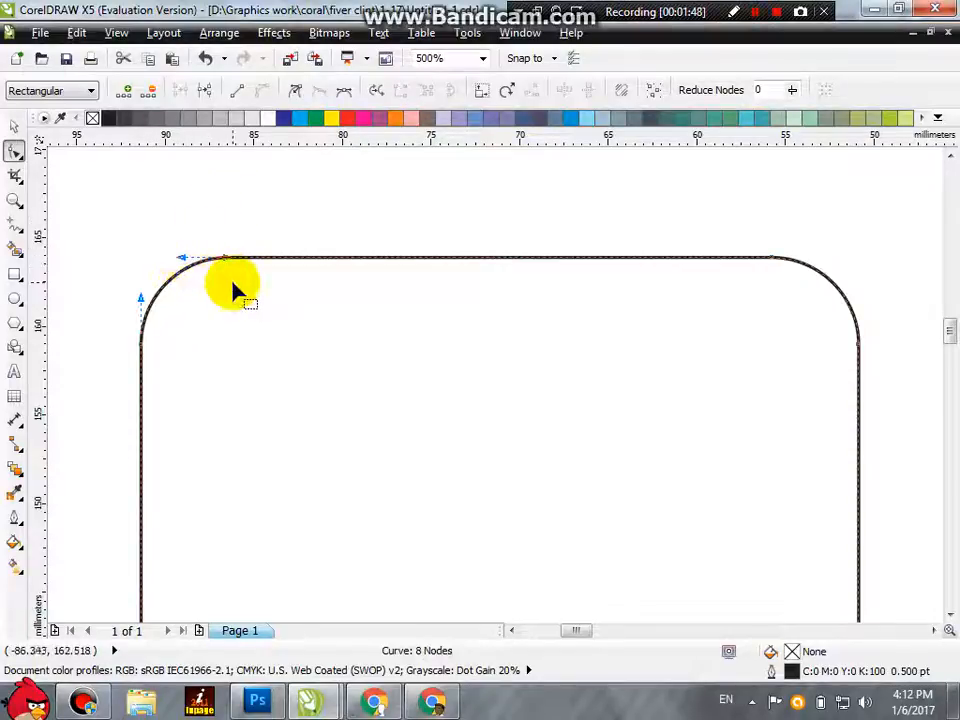
scroll(231, 285, "down", 1)
scroll(146, 272, "up", 1)
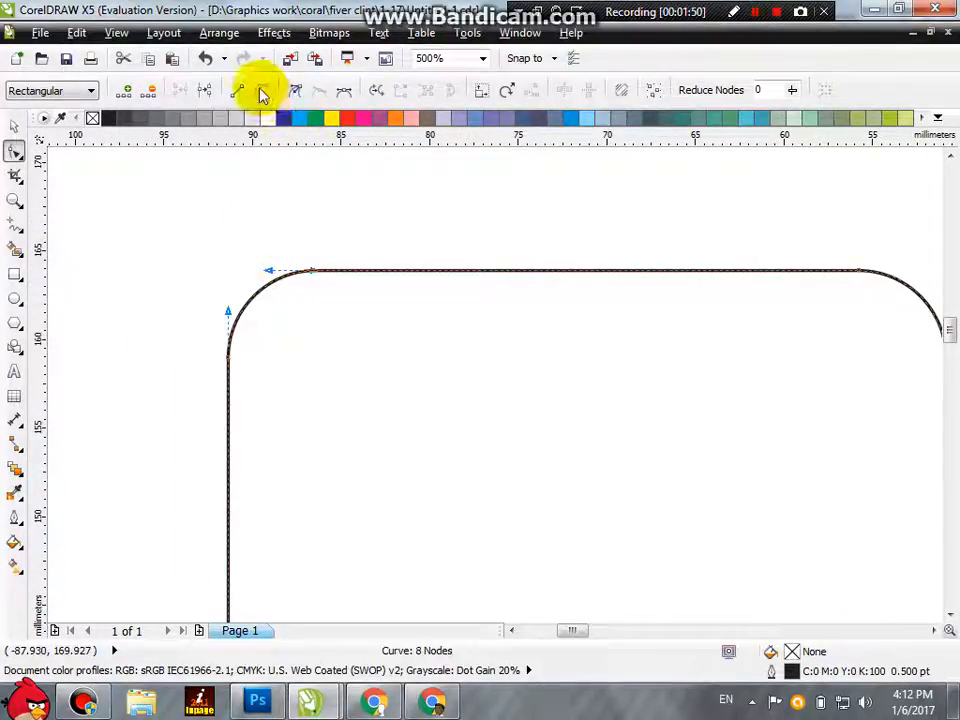
Step: Reshape the upper-left corner arc into an S-shaped curve using its two control handles
left_click_drag(268, 271, 211, 222)
left_click_drag(228, 288, 366, 178)
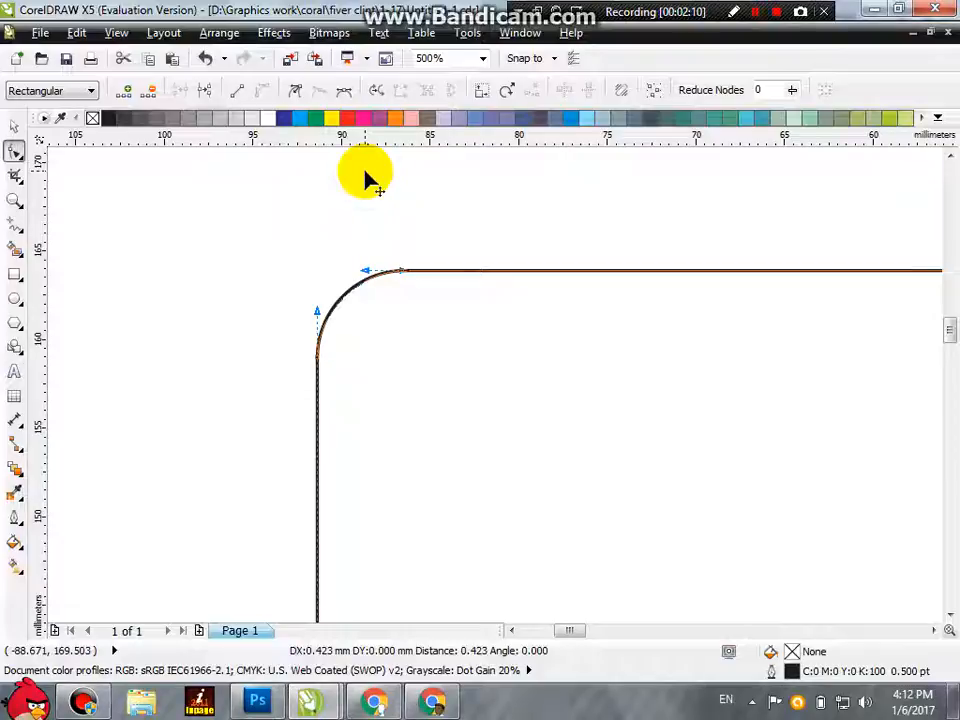
left_click_drag(366, 178, 362, 165)
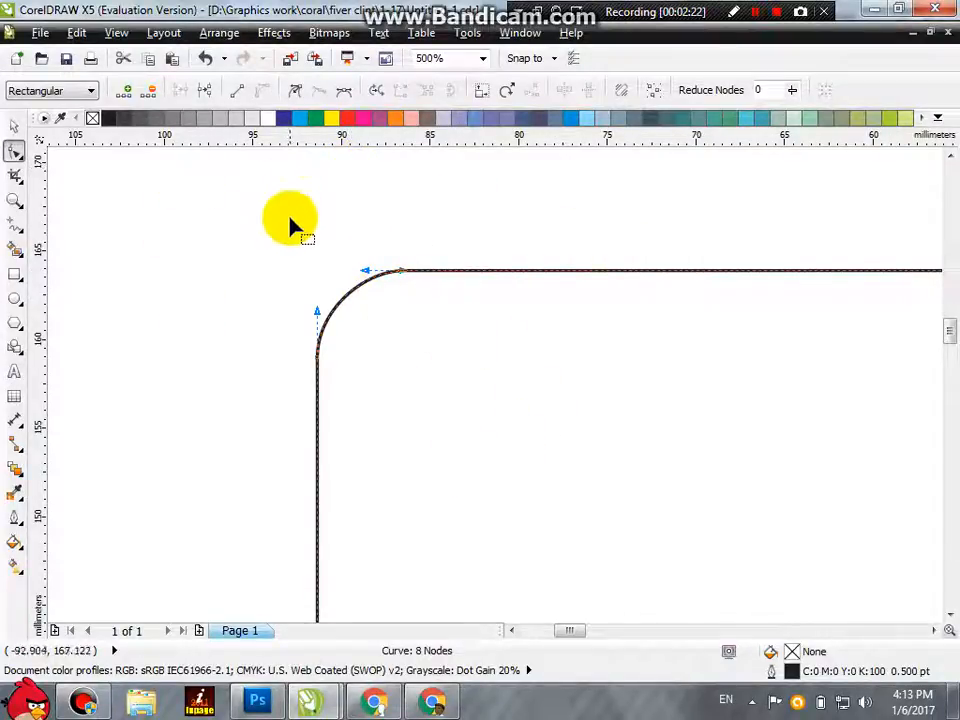
left_click_drag(326, 214, 457, 322)
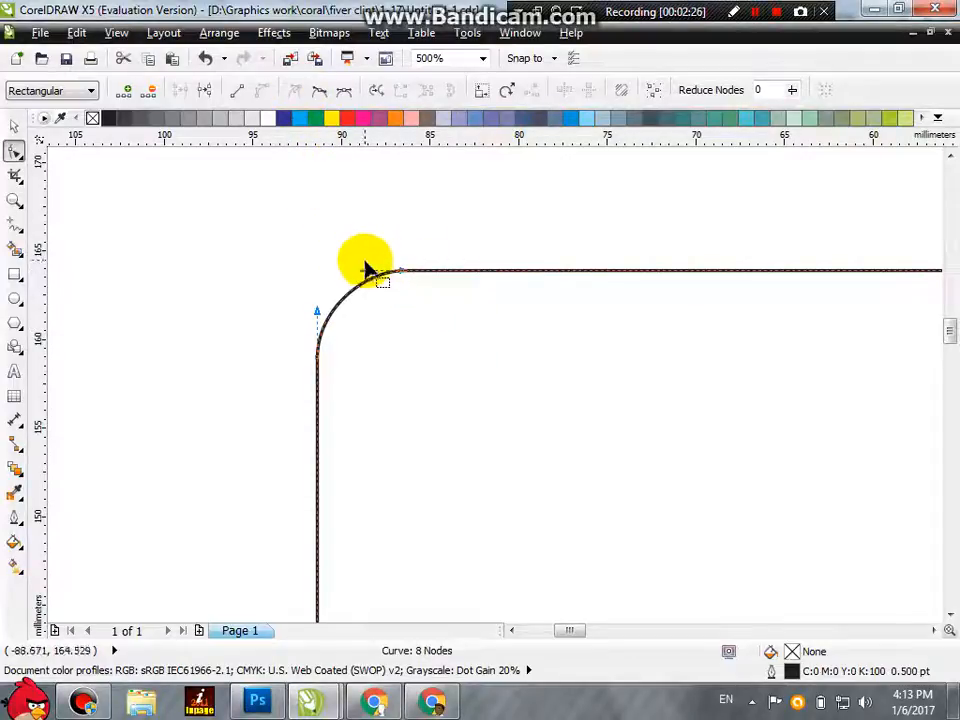
left_click_drag(368, 275, 422, 360)
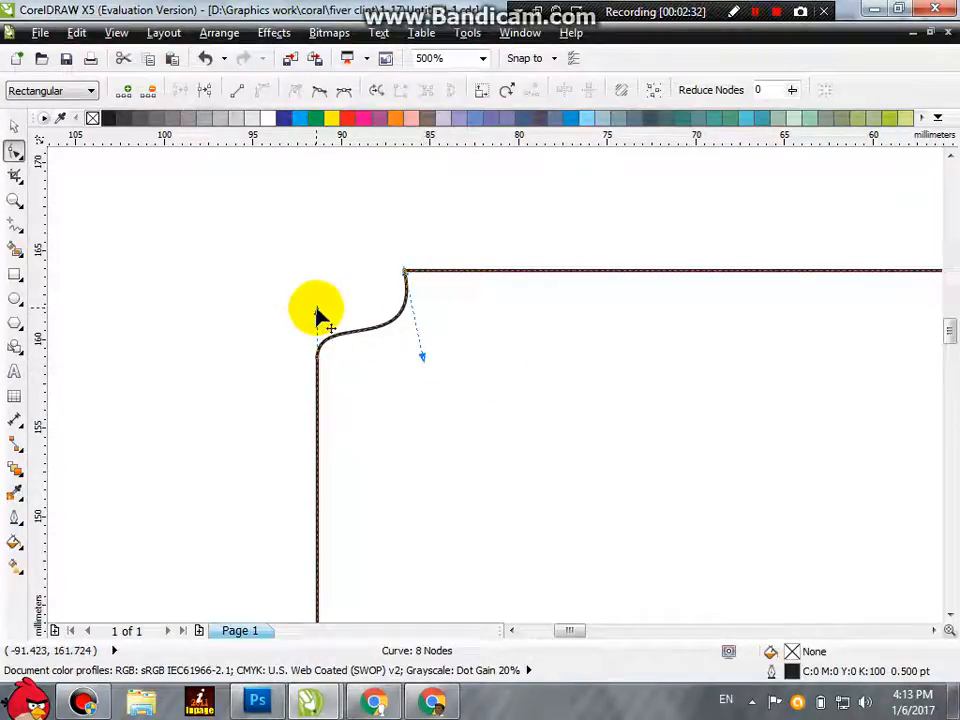
left_click_drag(317, 314, 318, 272)
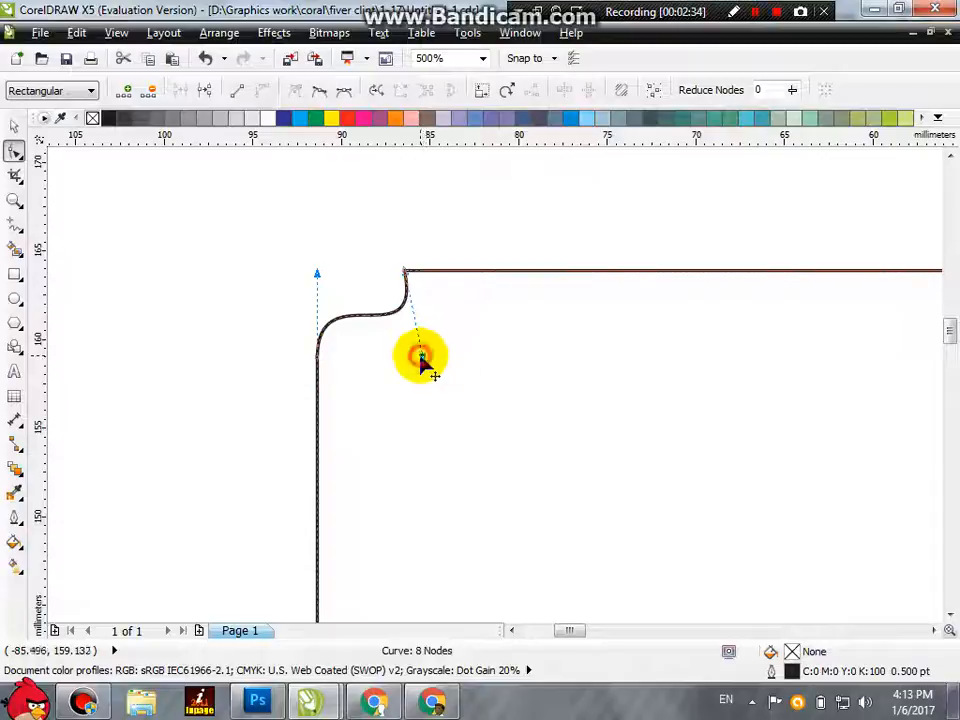
left_click_drag(422, 358, 395, 355)
Step: Adjust the control handles at both ends of the upper-left corner curve to form a concave, inward-scooped corner
left_click(375, 257)
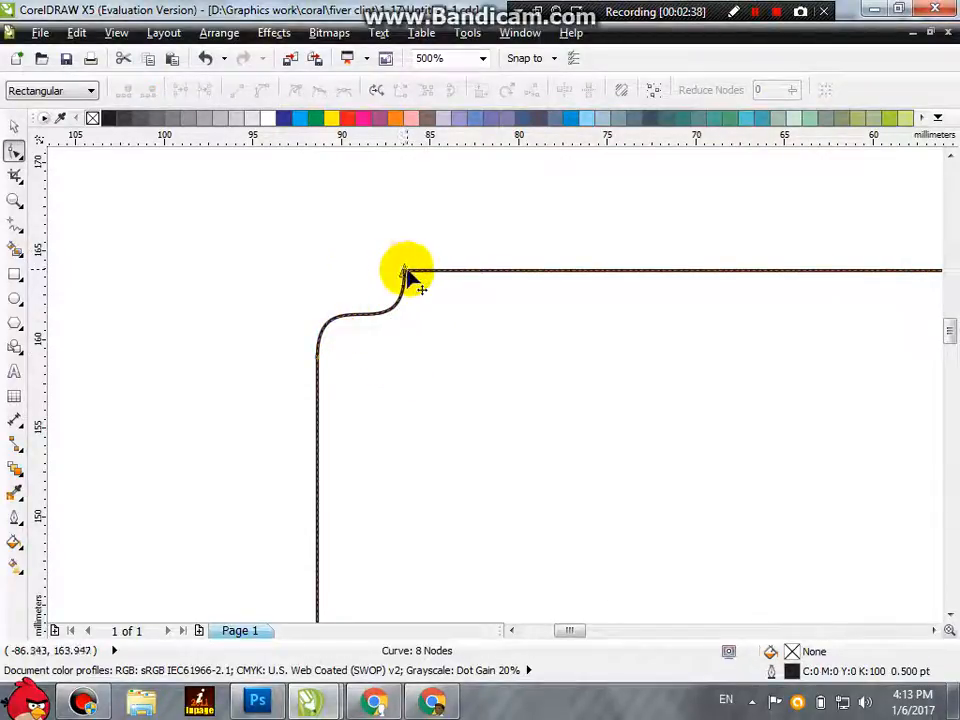
left_click(318, 357)
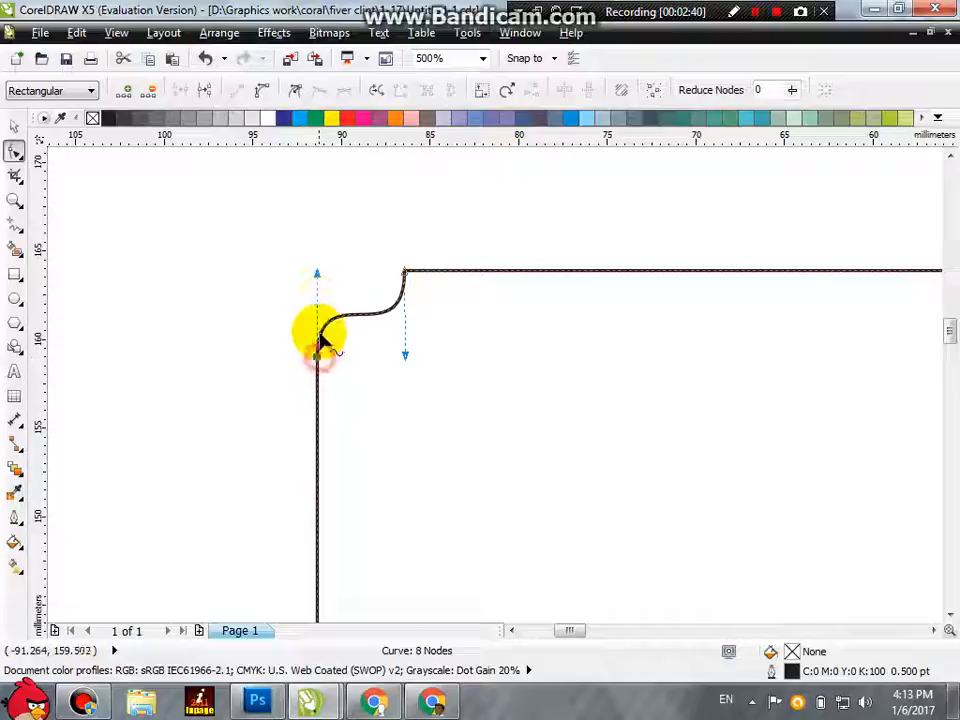
left_click(317, 272)
left_click_drag(366, 272, 410, 349)
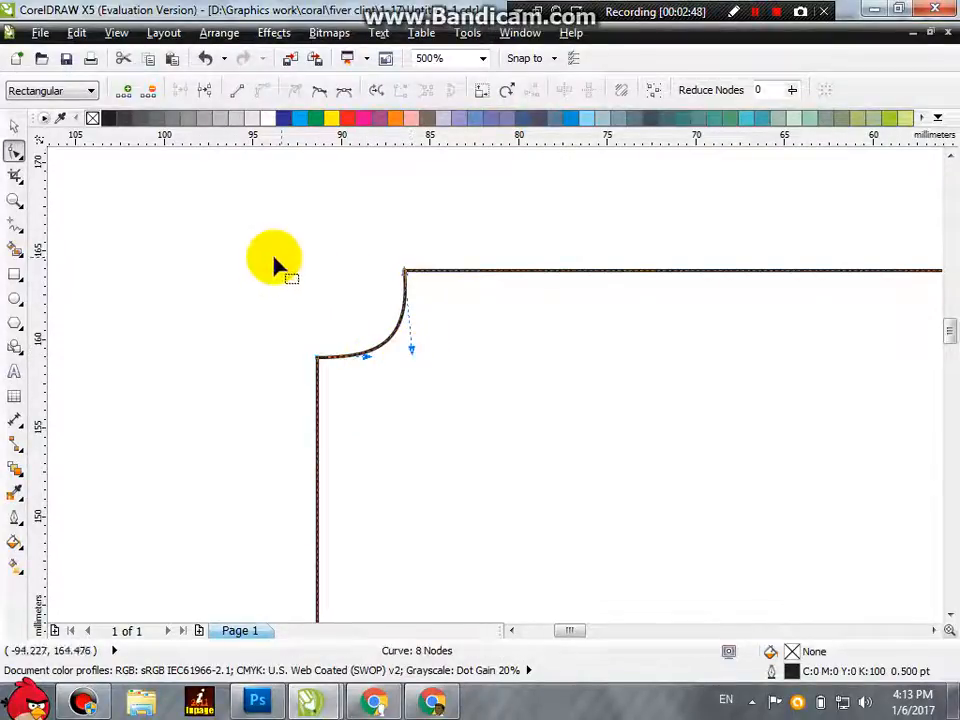
Step: Draw a square about 7.3 mm wide left of the large shape and give it scalloped corners of about 2.3 mm
left_click(15, 274)
left_click_drag(69, 246, 199, 377)
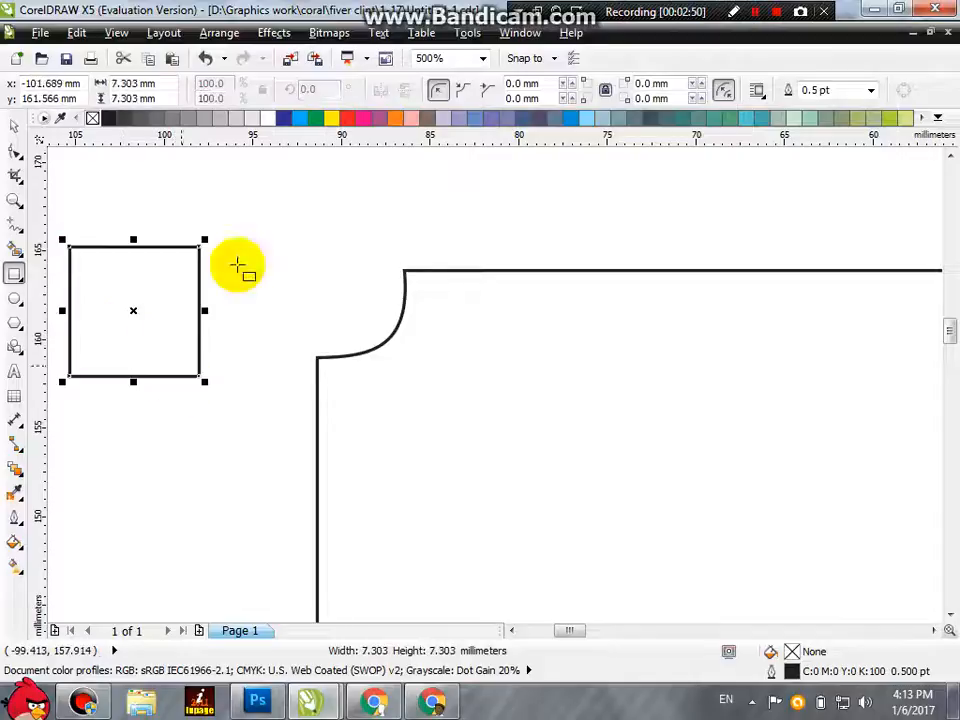
left_click(464, 91)
left_click(14, 152)
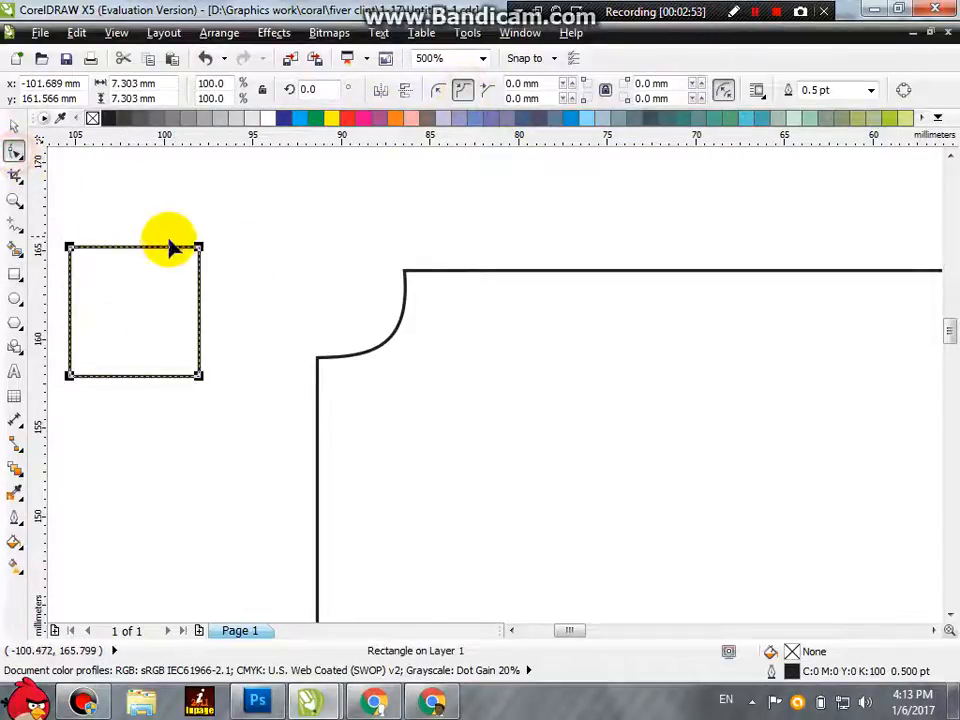
left_click_drag(197, 252, 193, 283)
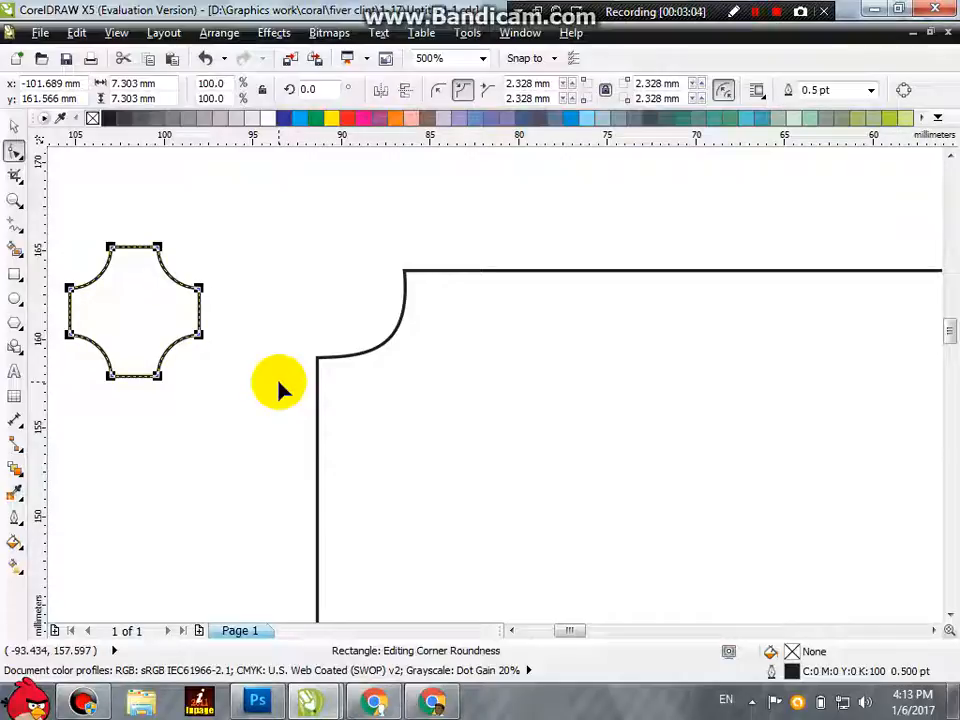
Step: Add a node at the middle of the large shape's top edge and raise it into a peak
left_click(320, 358)
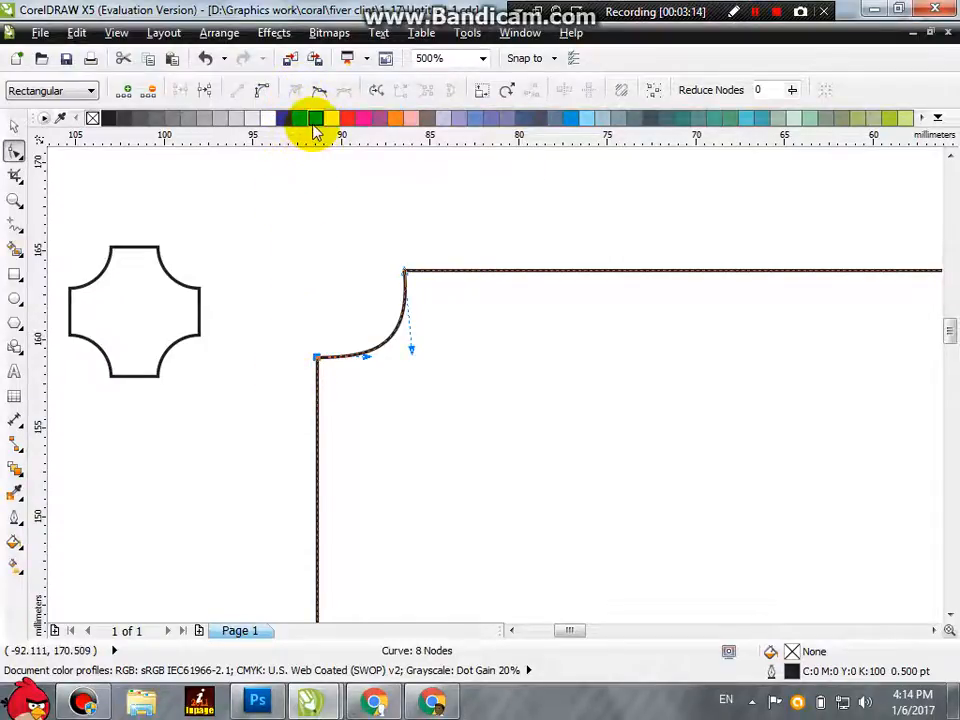
scroll(231, 311, "down", 2)
scroll(257, 296, "up", 1)
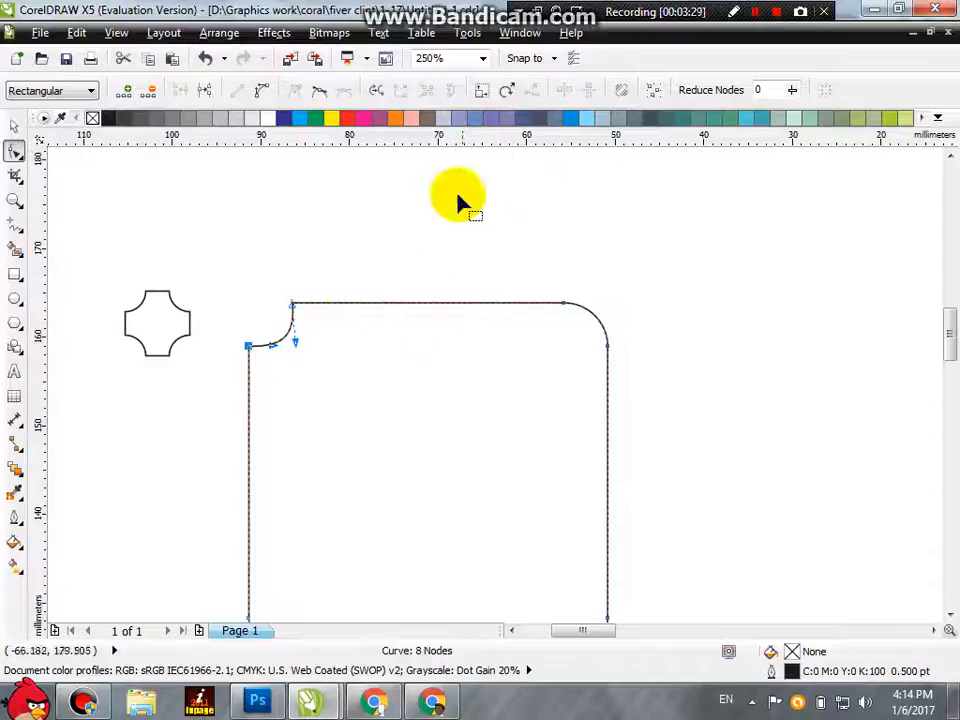
left_click_drag(441, 310, 431, 265)
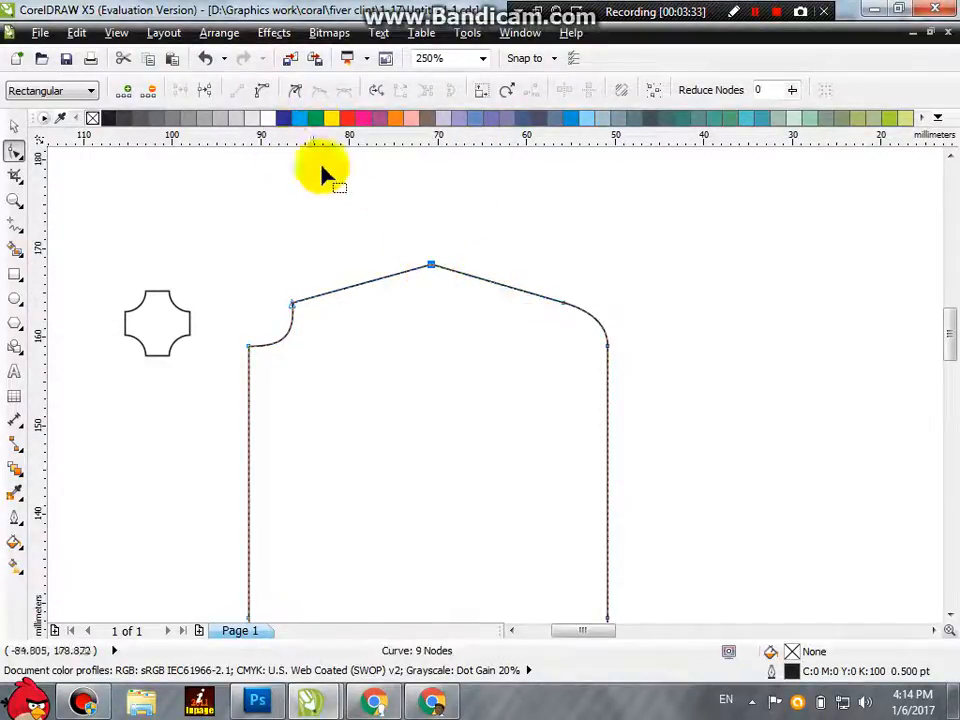
Step: Convert the straight segment beside the peak to a curve and delete the peak node to smooth the top edge
left_click(563, 303)
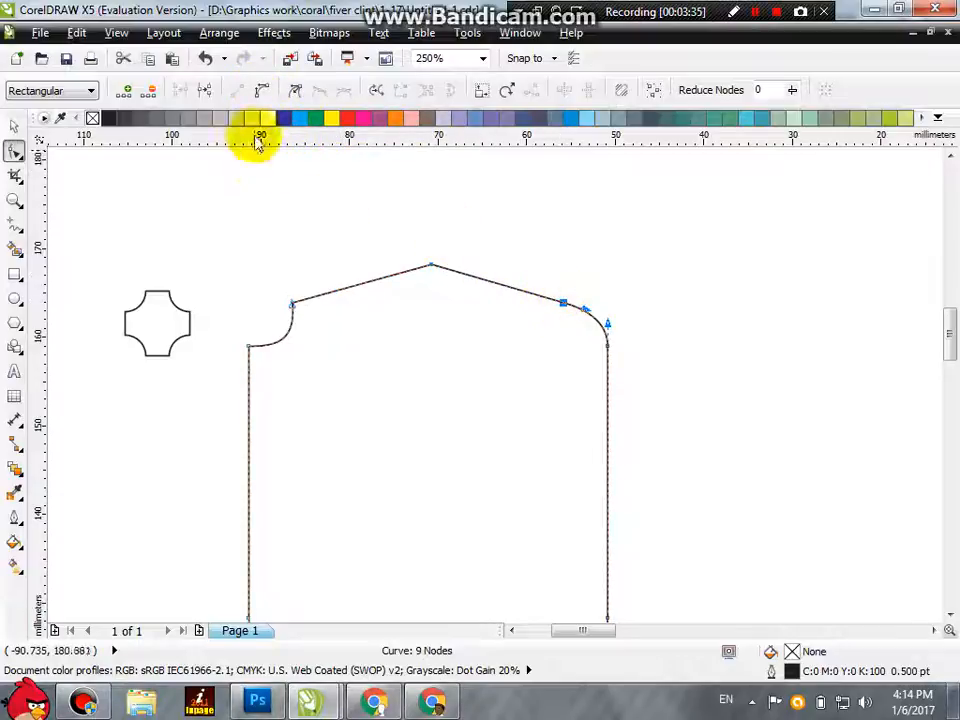
left_click(355, 212)
double_click(432, 266)
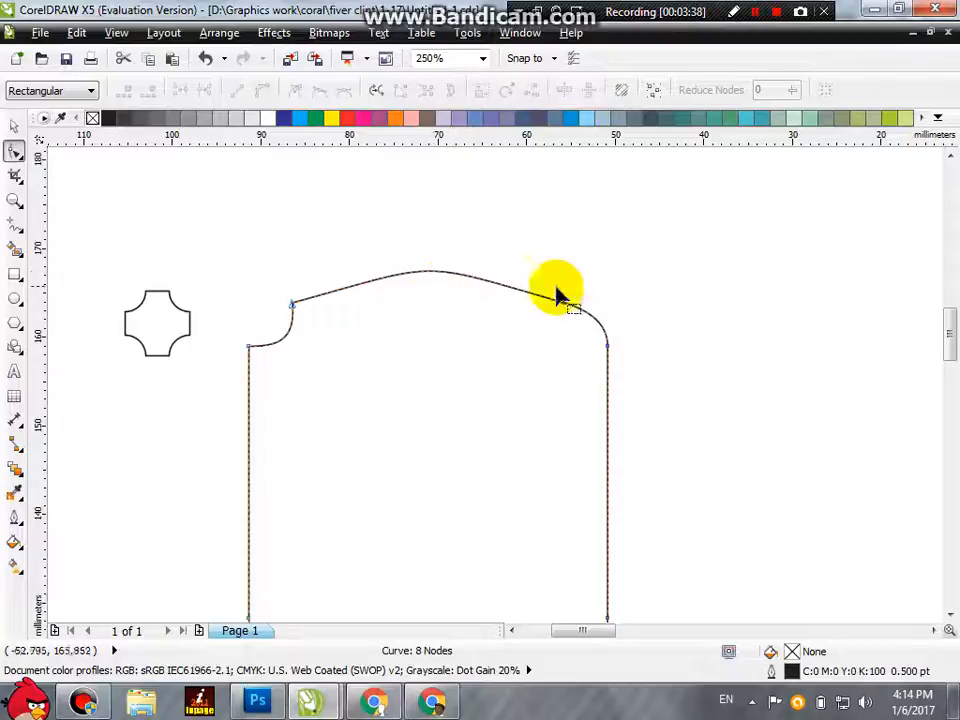
Step: Add a node at the crest of the large shape's top edge and pull both its control handles outward to bend the curve
double_click(435, 273)
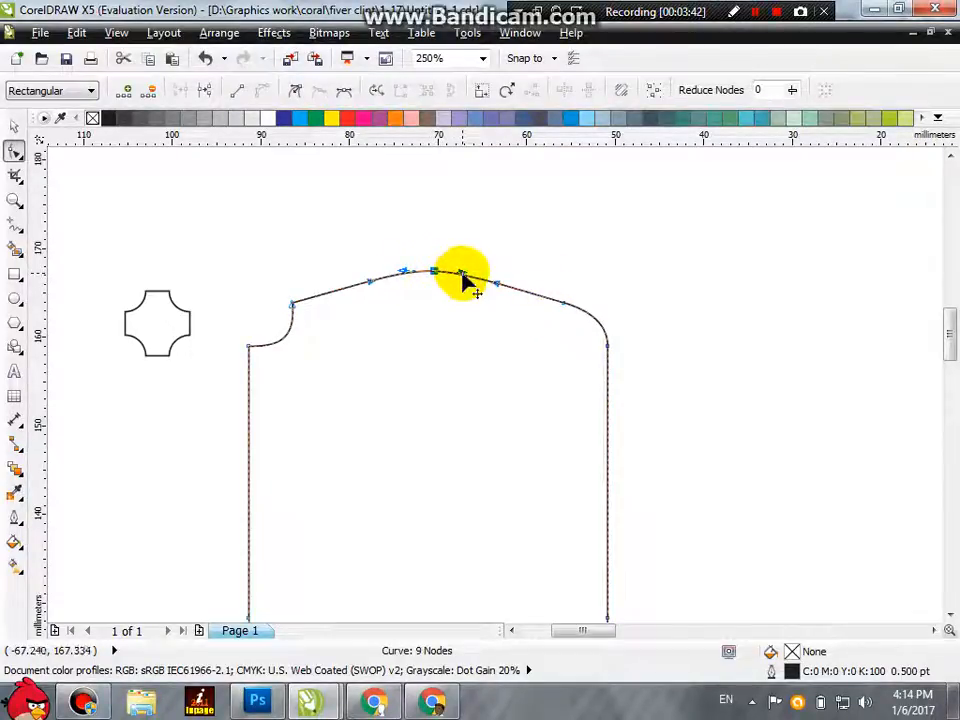
mouse_move(462, 273)
left_mouse_down()
mouse_move(456, 253)
mouse_move(456, 294)
mouse_move(460, 275)
mouse_move(450, 274)
left_mouse_up()
scroll(450, 274, "up", 2)
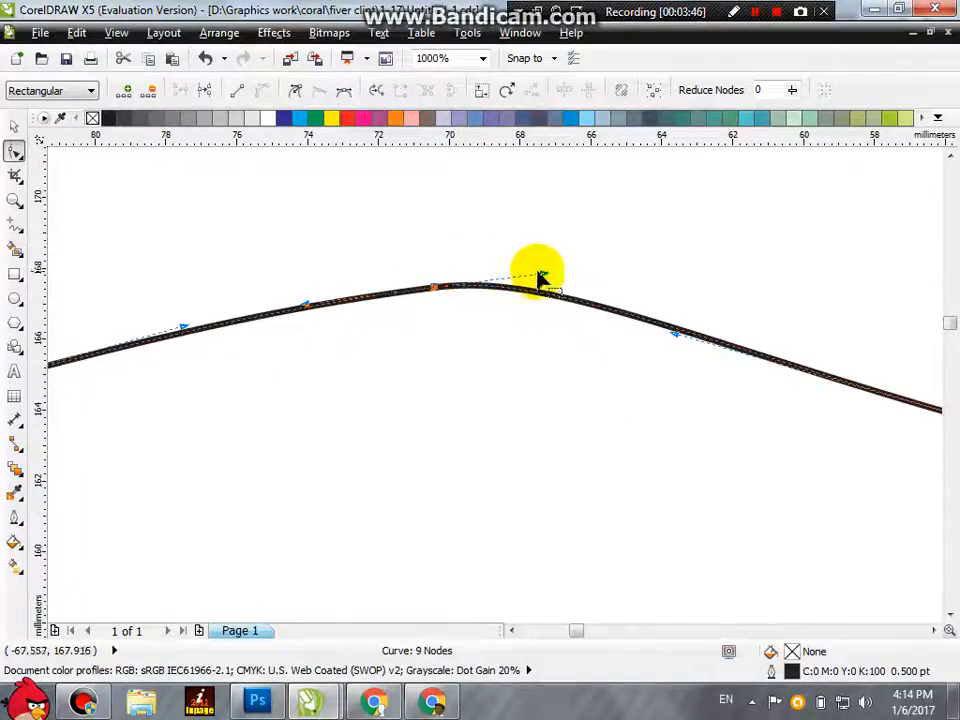
left_click_drag(541, 270, 648, 244)
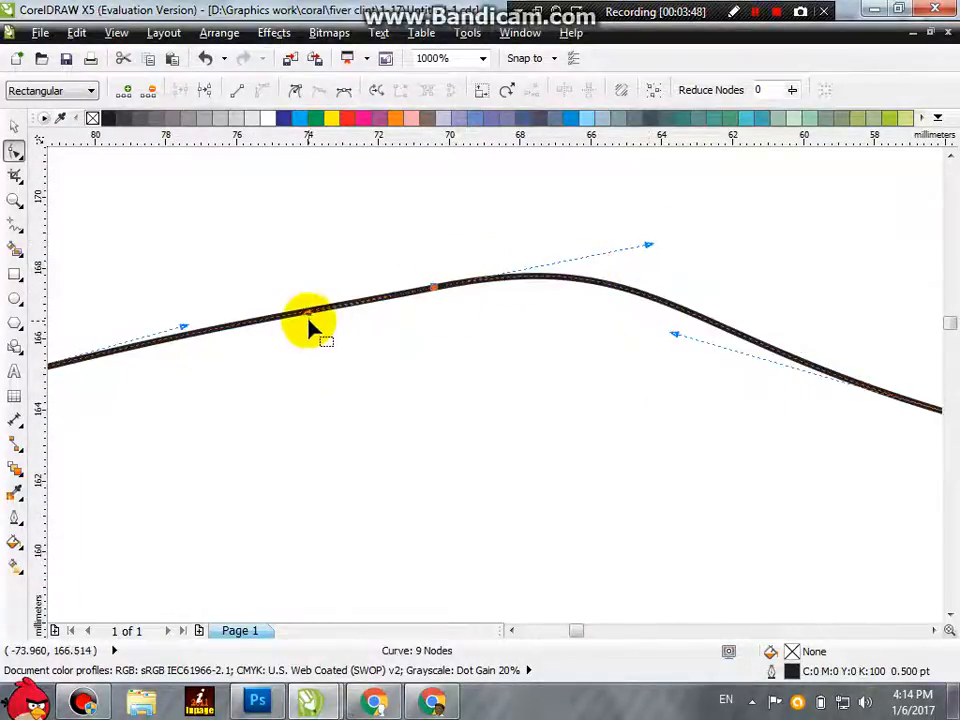
left_click_drag(307, 318, 254, 350)
scroll(255, 352, "down", 1)
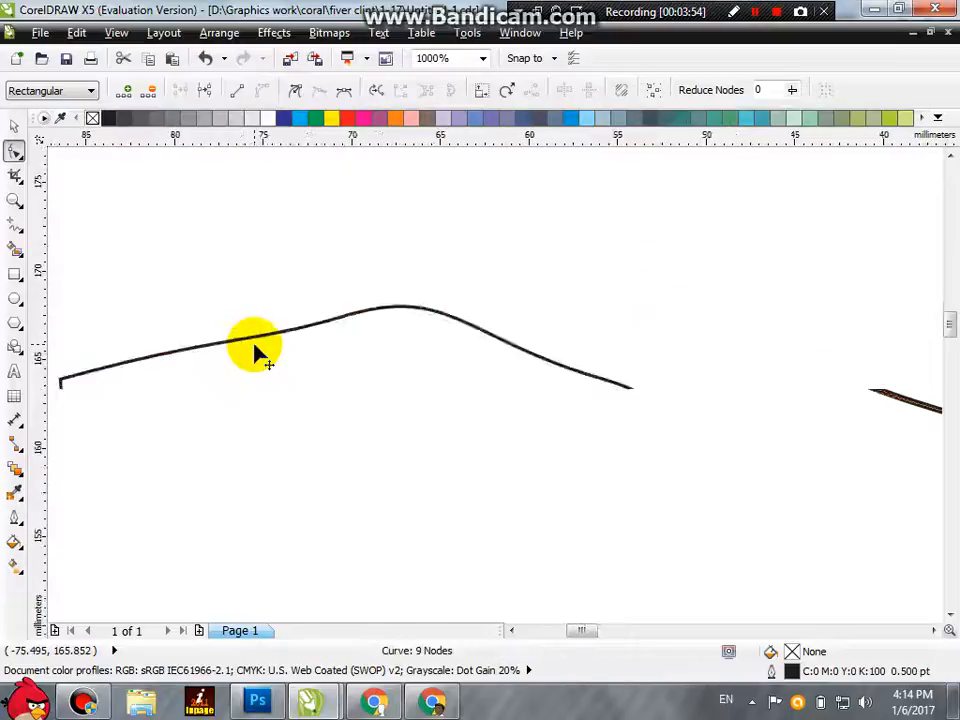
scroll(254, 350, "down", 3)
scroll(254, 350, "up", 2)
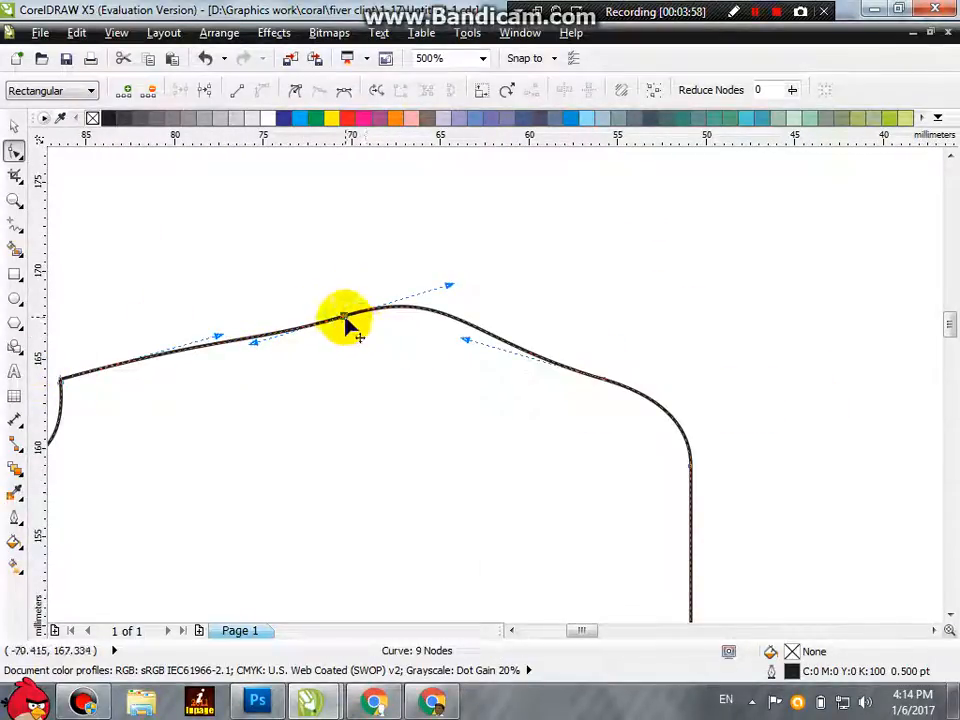
Step: Replace the crest node with a fresh one at the same spot and tilt its control handles diagonally
double_click(346, 317)
double_click(346, 317)
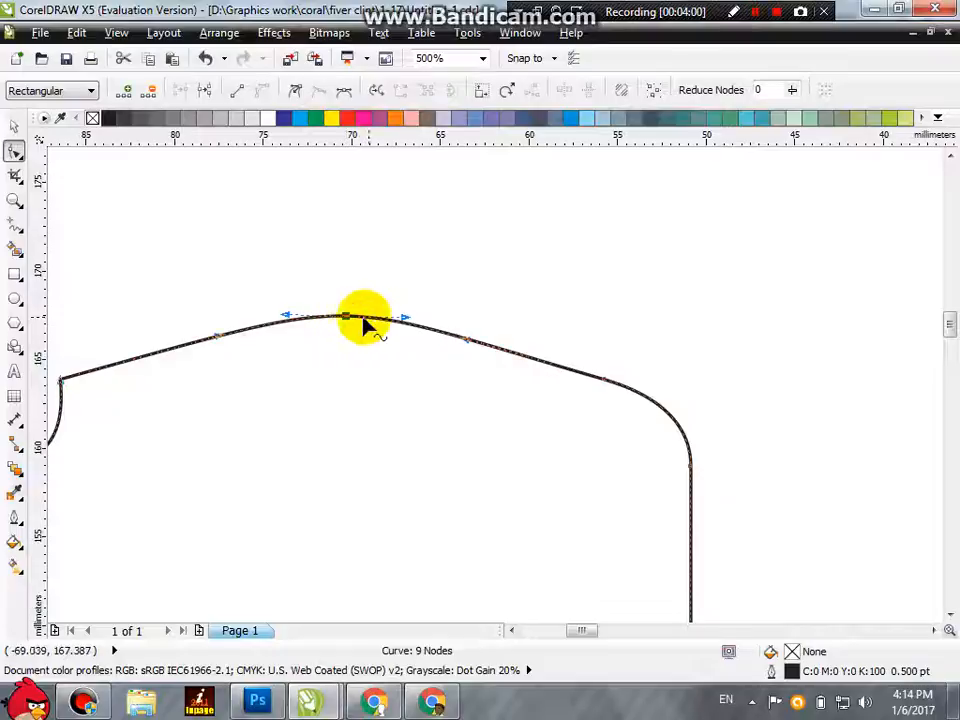
scroll(282, 318, "up", 2)
left_click_drag(293, 314, 288, 384)
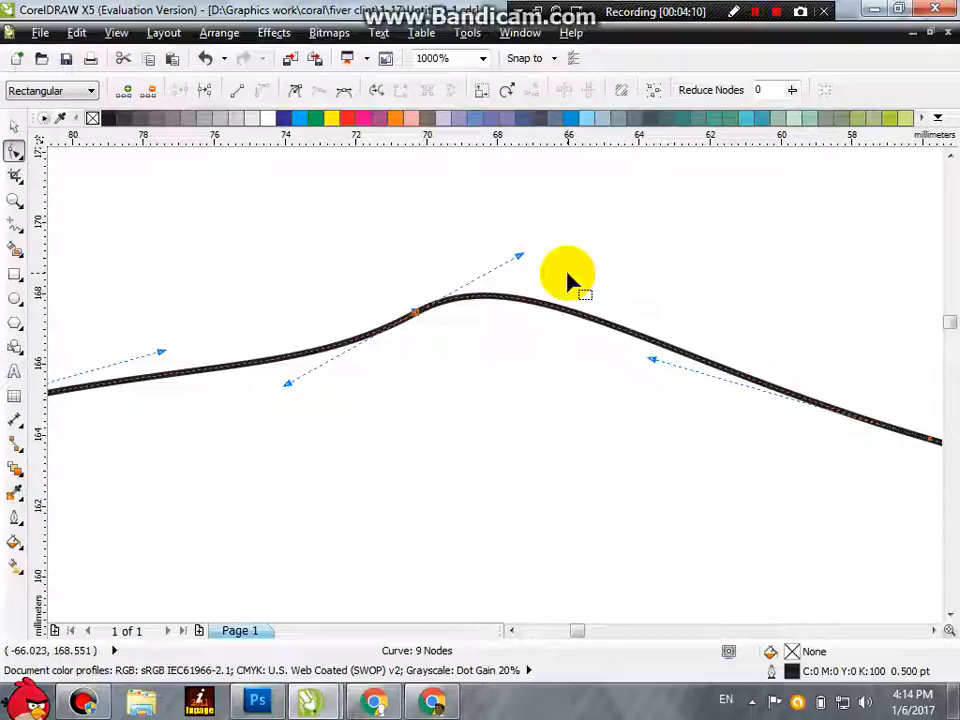
Step: Convert the crest node to a cusp node and angle its two handles independently to form a sharp tip
left_click(296, 90)
left_click_drag(289, 396, 285, 332)
left_click_drag(520, 257, 540, 389)
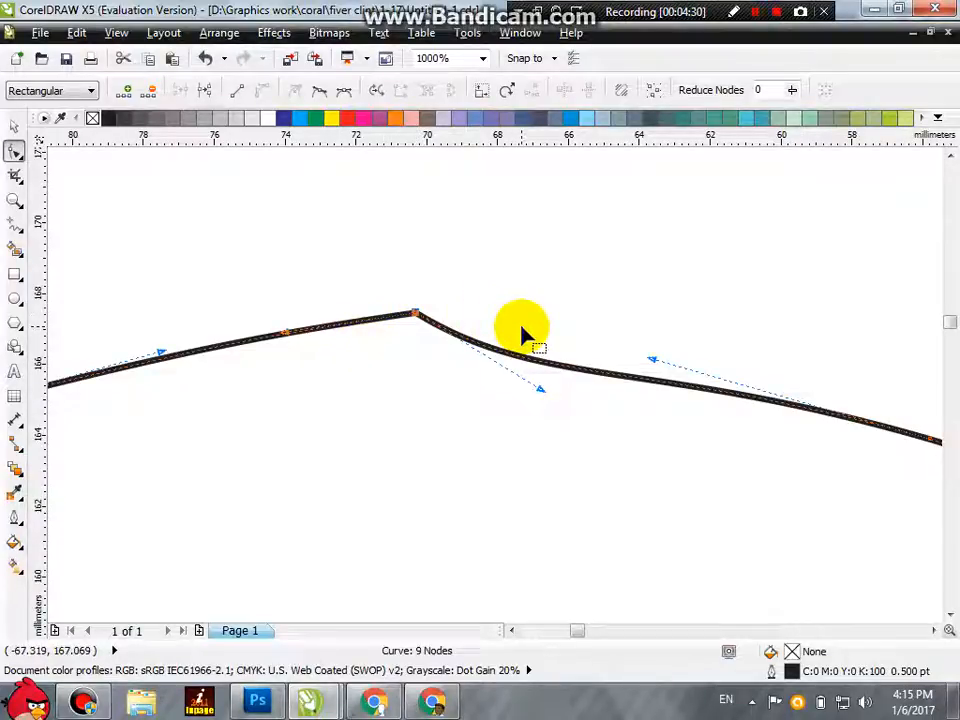
Step: Change the crest node to smooth and then symmetrical, rotating its handles until they lie nearly horizontal along a rounded crest
left_click(324, 95)
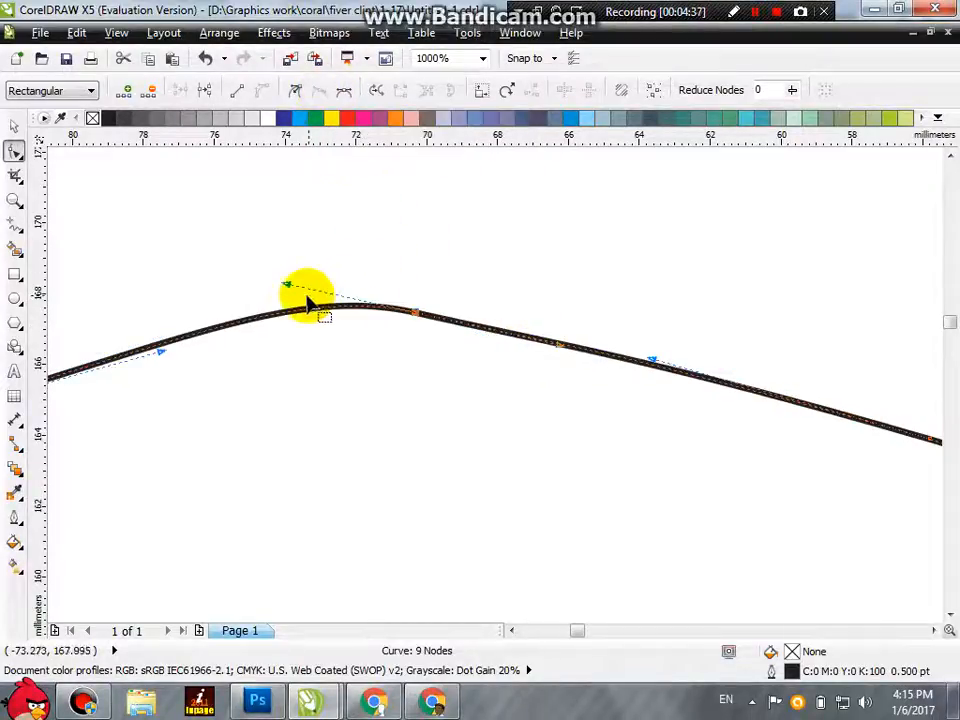
left_click_drag(285, 283, 413, 205)
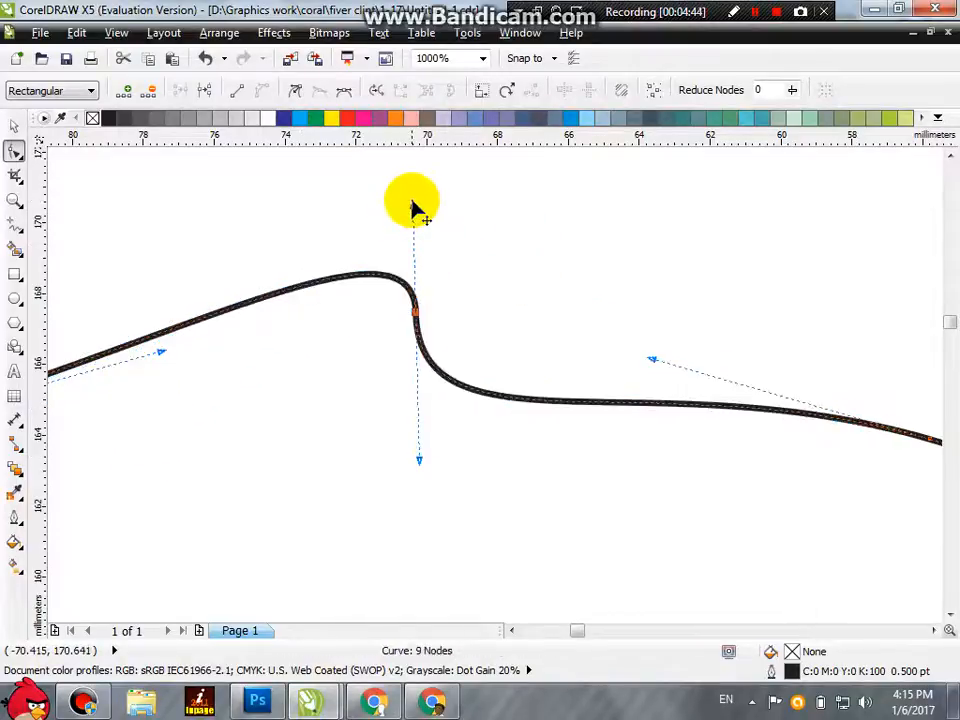
left_click(343, 93)
left_click_drag(413, 186, 137, 312)
scroll(429, 318, "down", 2)
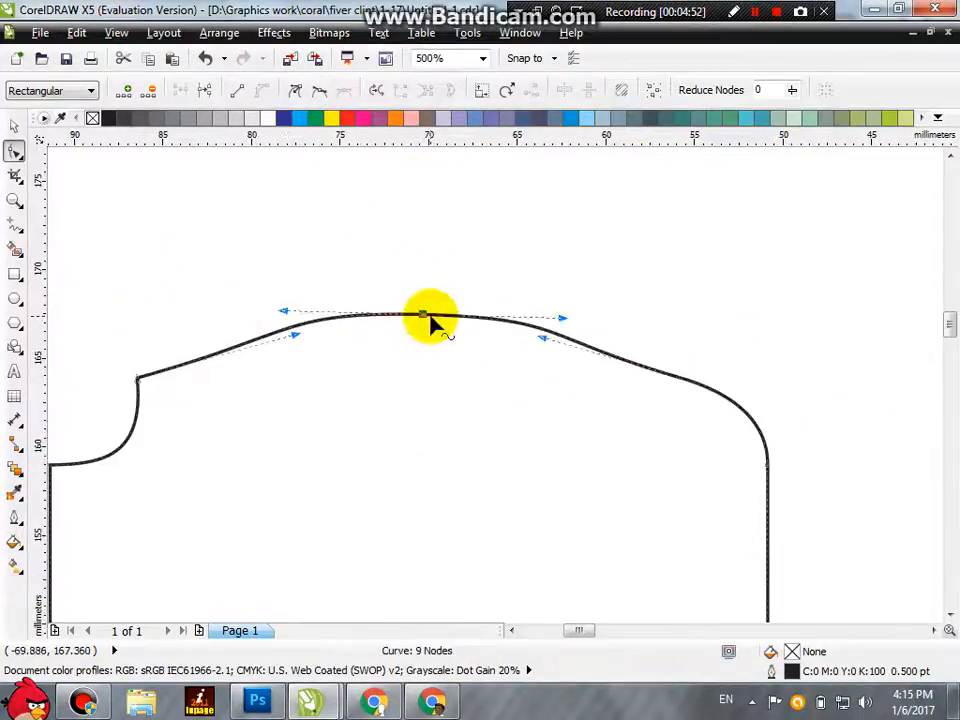
Step: Add a node at the middle of the large shape's right edge and pull it about 8 mm outward into a point
left_click(139, 380)
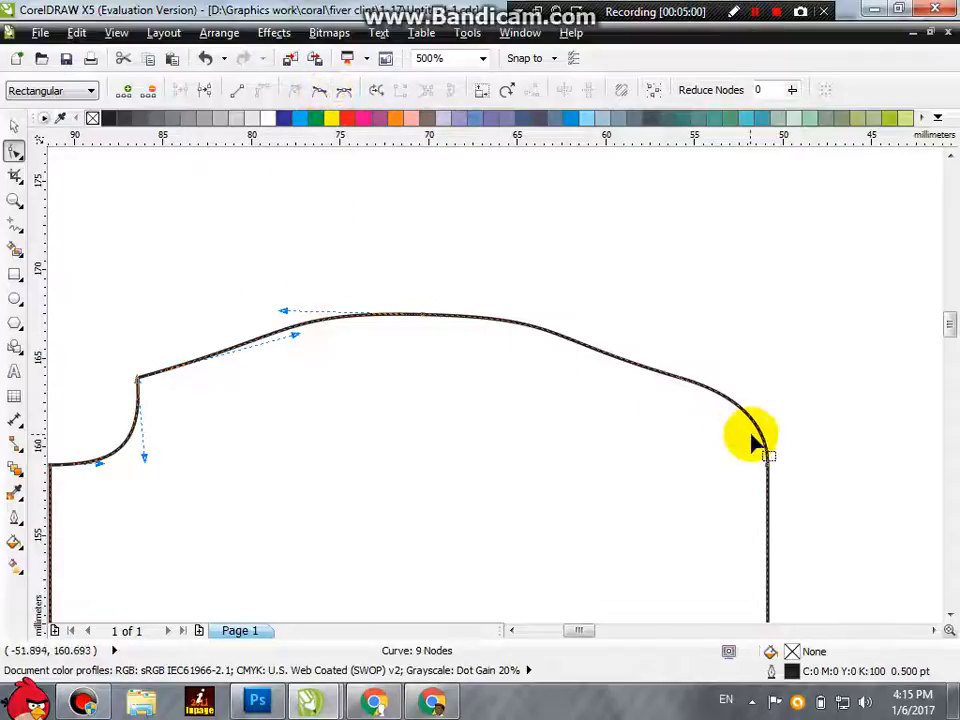
scroll(690, 429, "down", 4)
scroll(708, 532, "up", 2)
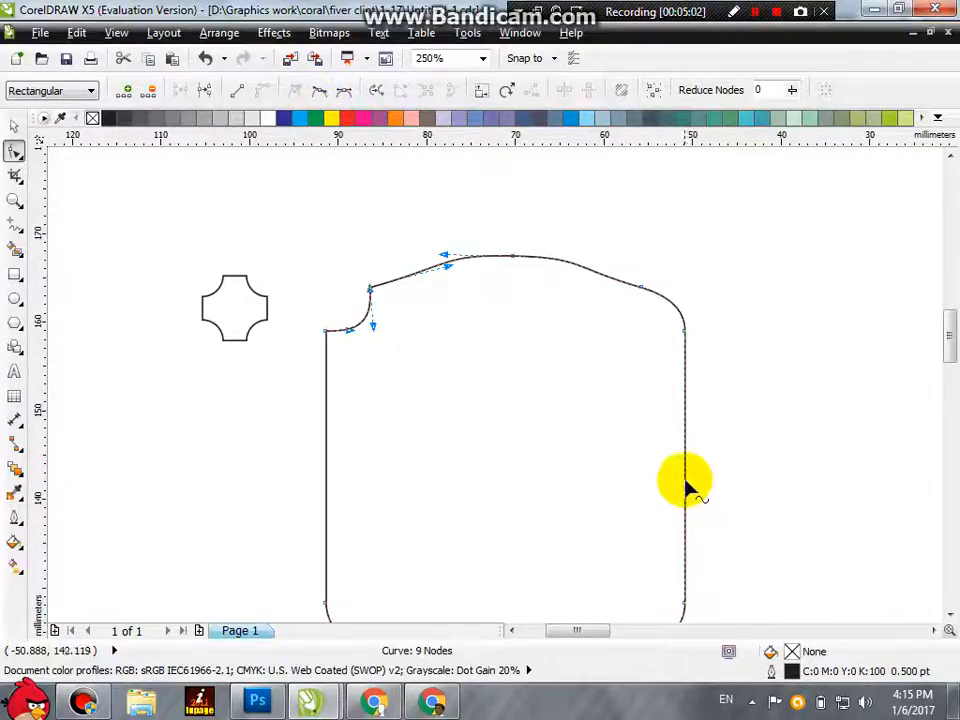
double_click(685, 481)
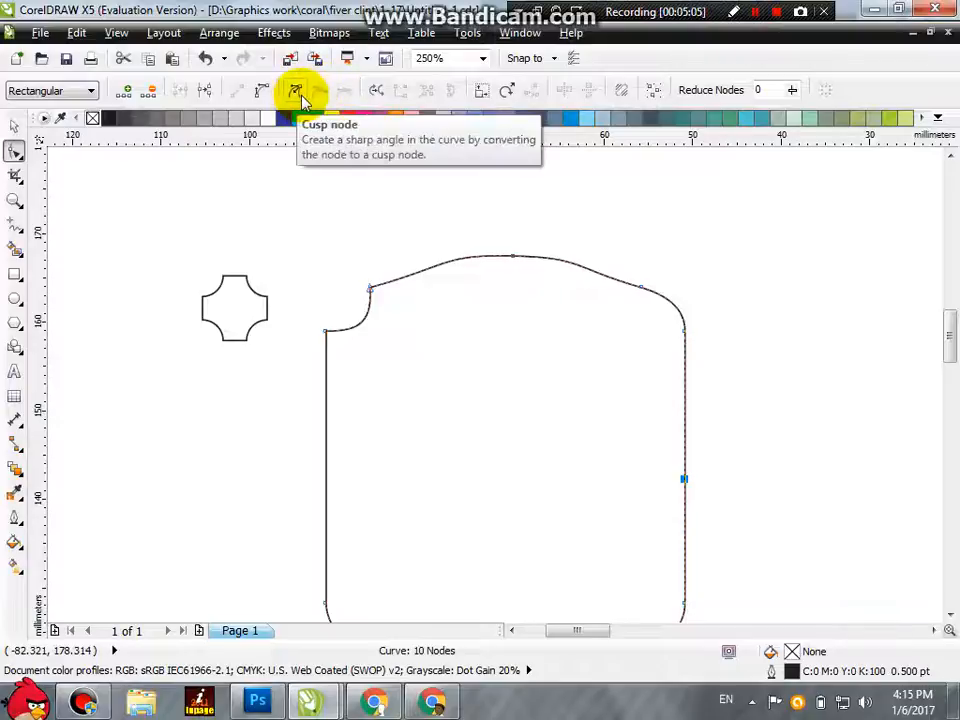
left_click(296, 97)
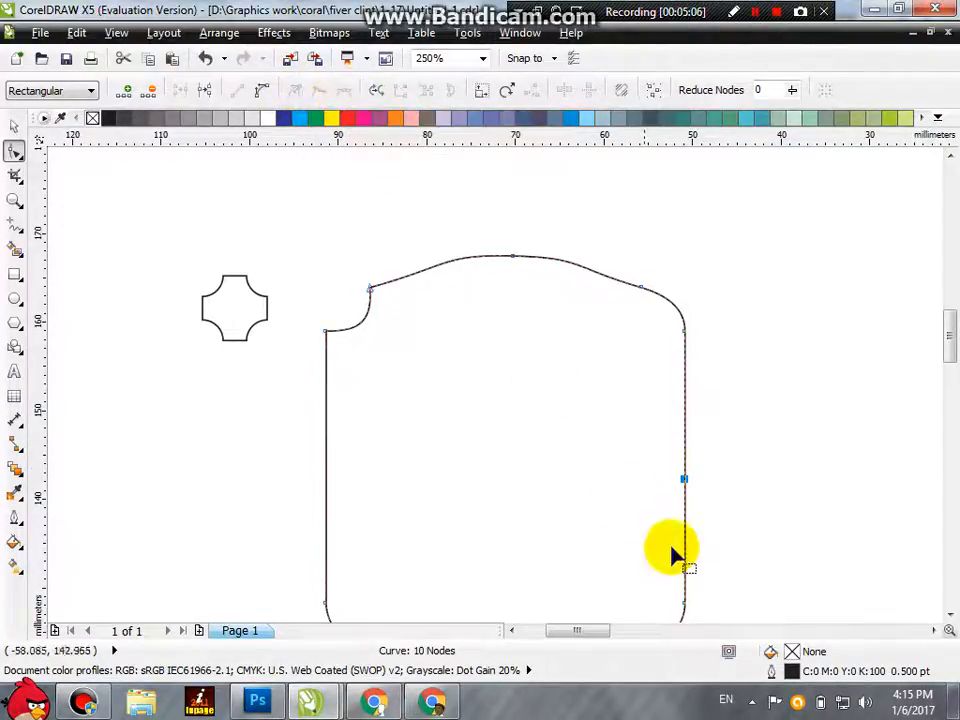
left_click(706, 484)
left_click(685, 479)
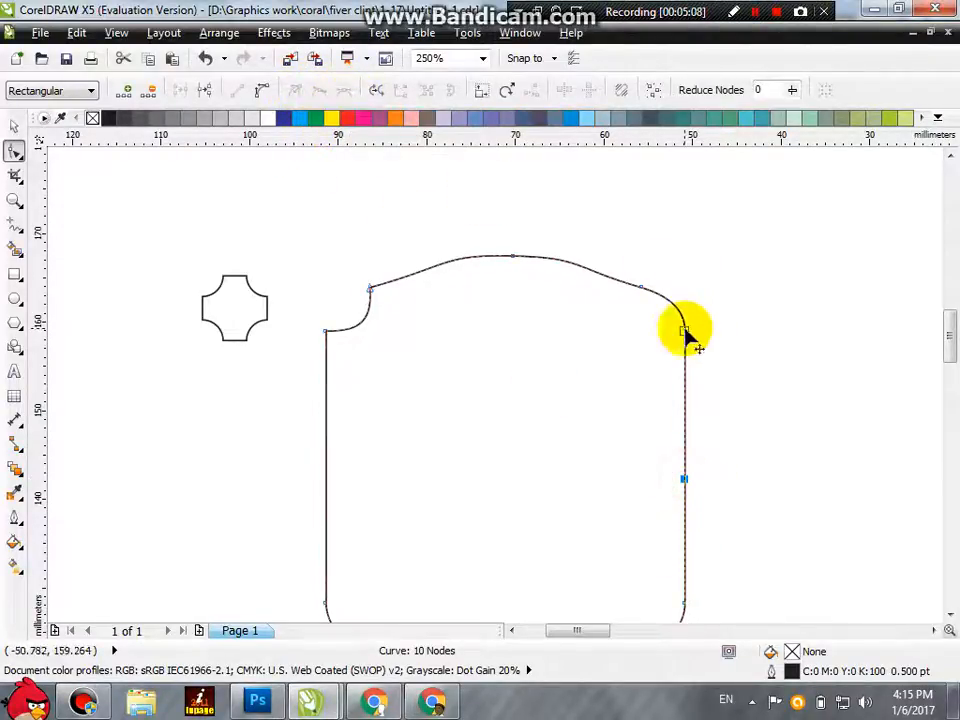
left_click_drag(685, 479, 754, 482)
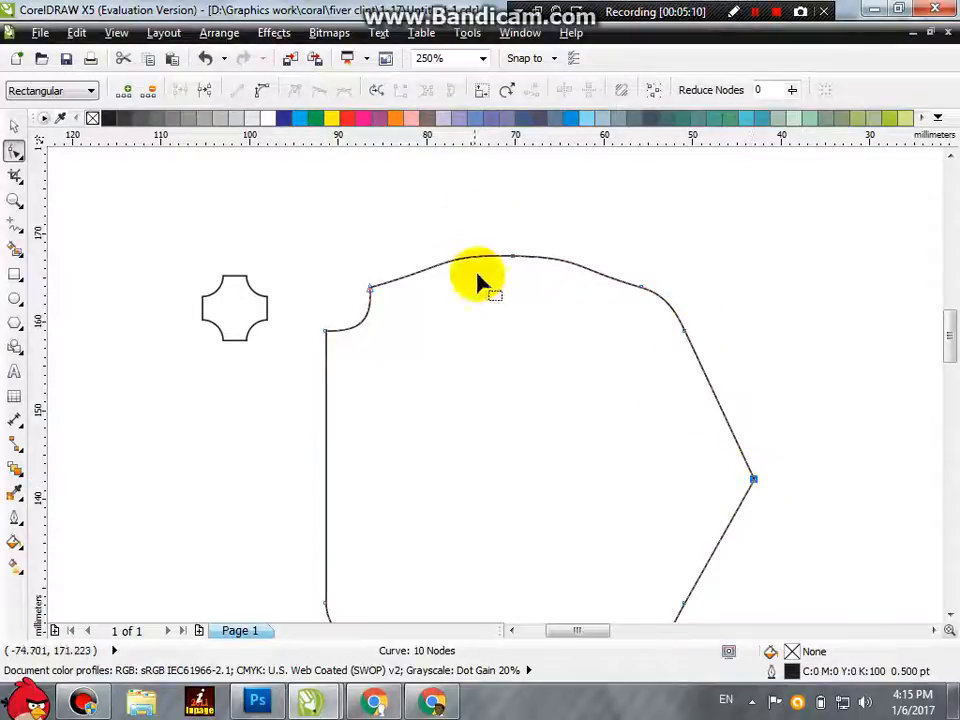
Step: Select the right-hand point together with its two neighbouring nodes, apply the cusp node type, and clear the selection
scroll(836, 398, "down", 2)
left_click_drag(801, 448, 754, 523)
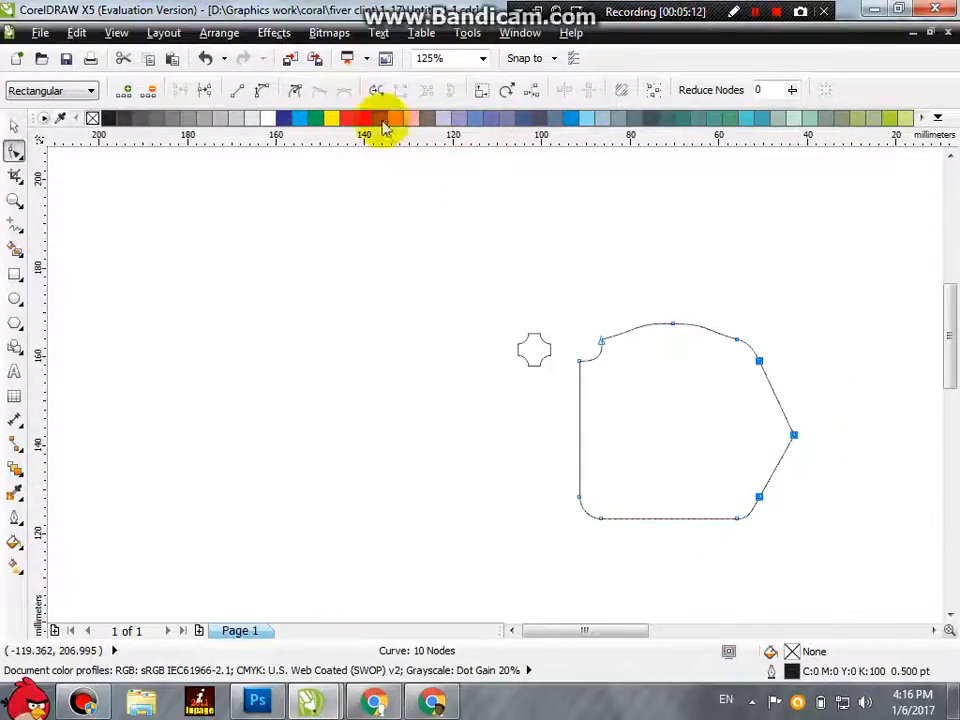
left_click(300, 92)
left_click(829, 364)
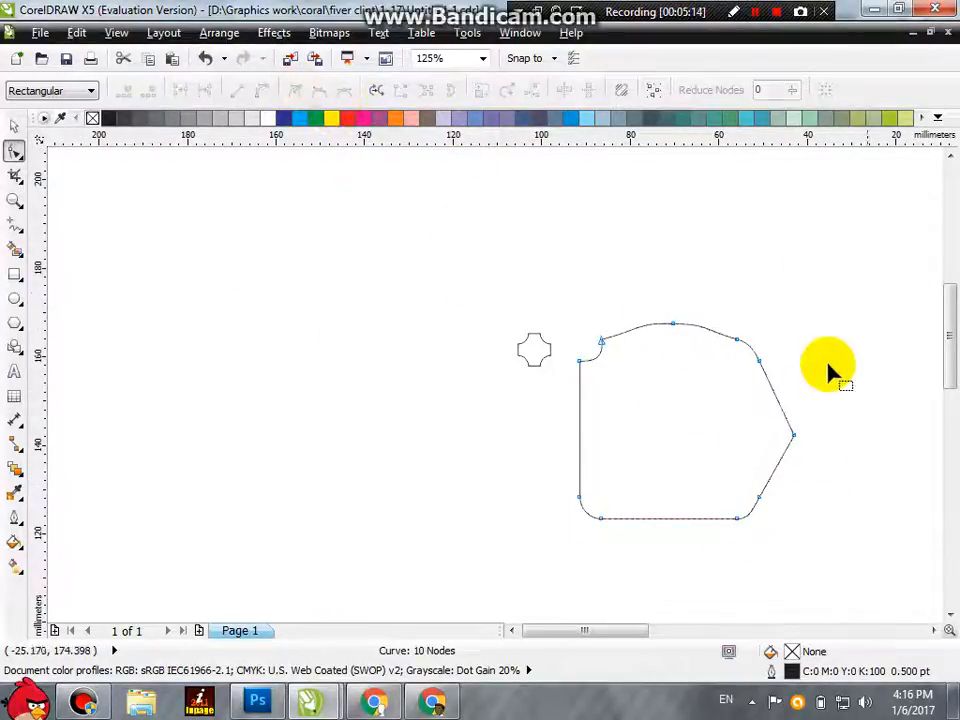
Step: Convert the segment above the right-hand point to a curve that blends smoothly into the point
left_click(793, 437)
left_click(261, 90)
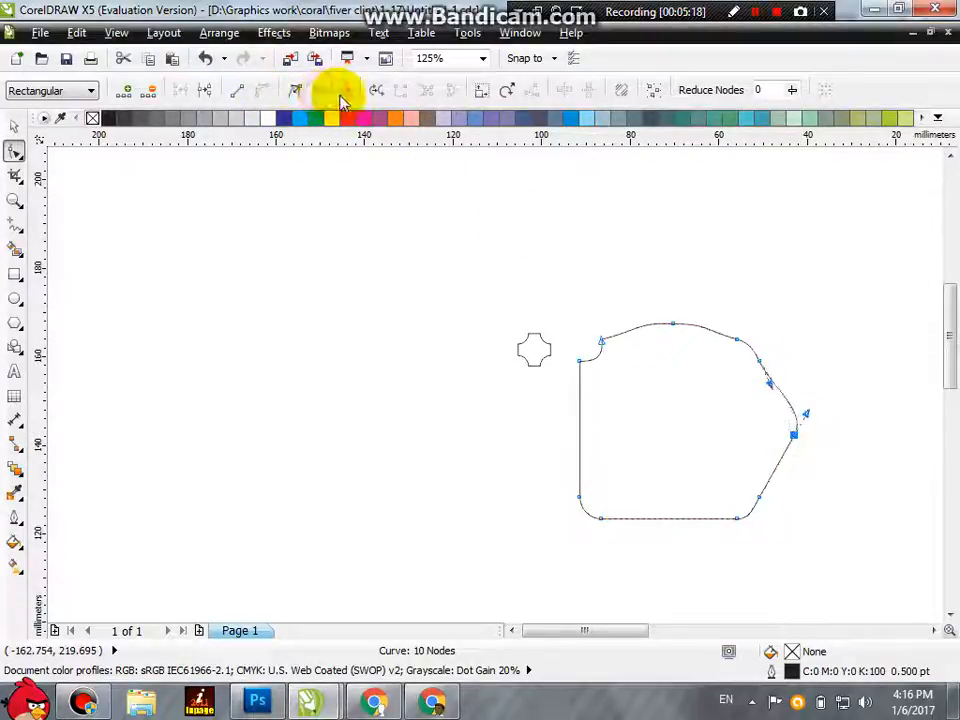
left_click(298, 95)
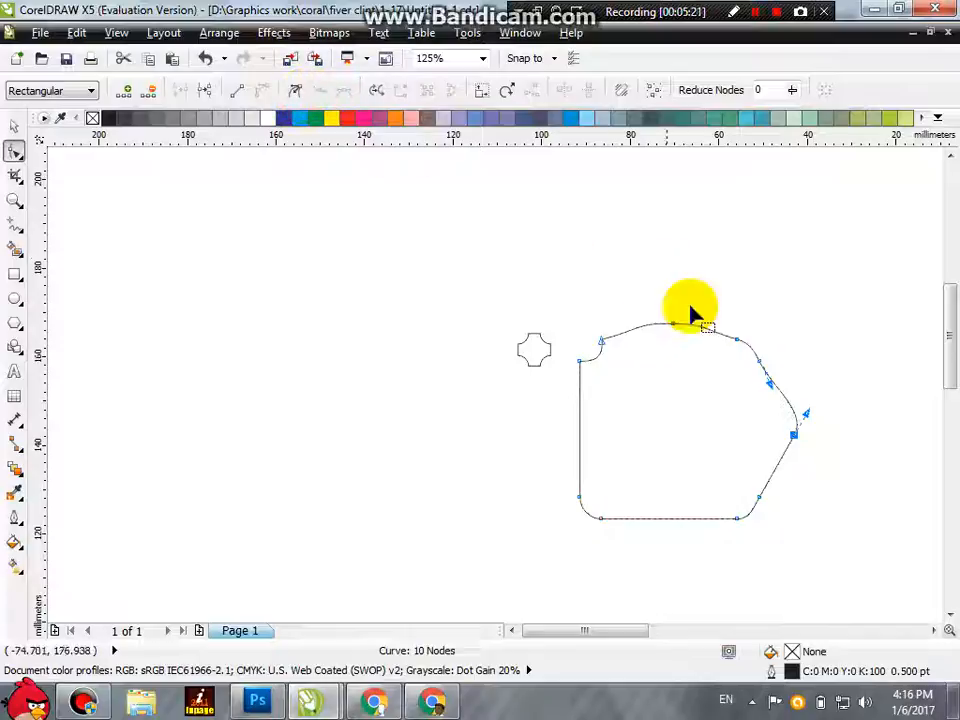
Step: Switch the node at the lower end of the right side's slanted edge to cusp and back to smooth
left_click(759, 497)
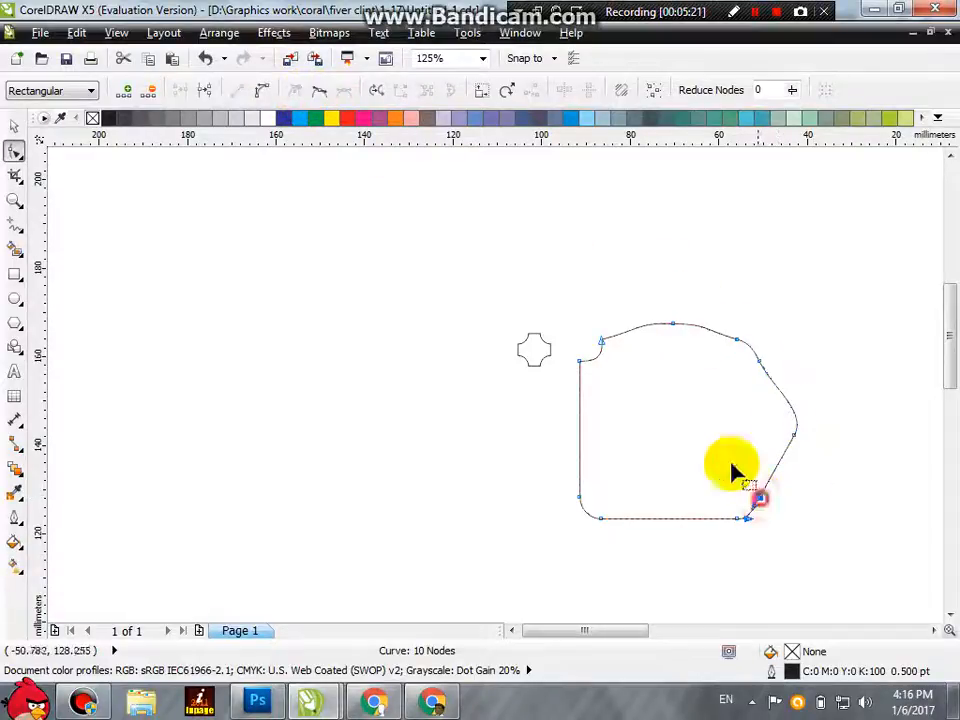
left_click(298, 92)
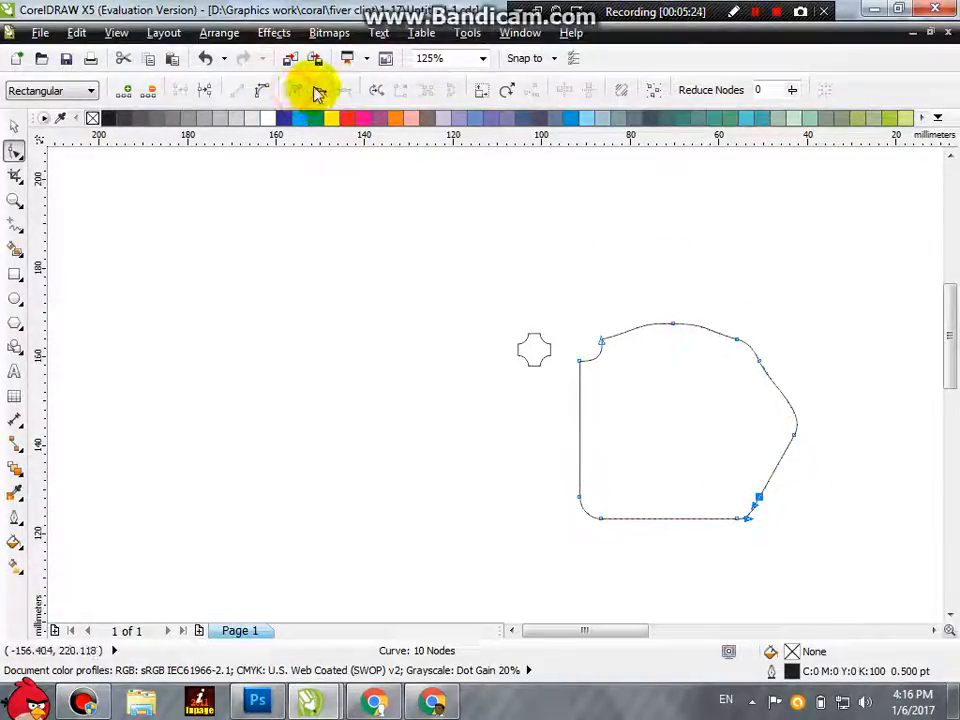
scroll(815, 505, "up", 1)
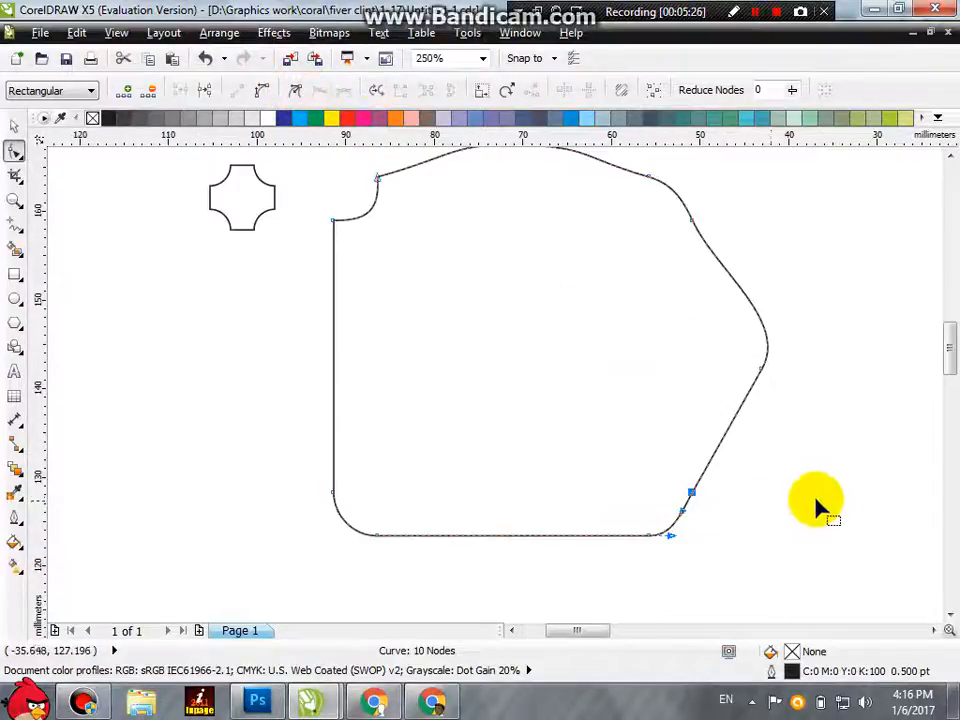
Step: Make the right-hand point a cusp node and pull its upper handle inward to sharpen the tip
left_click(762, 366)
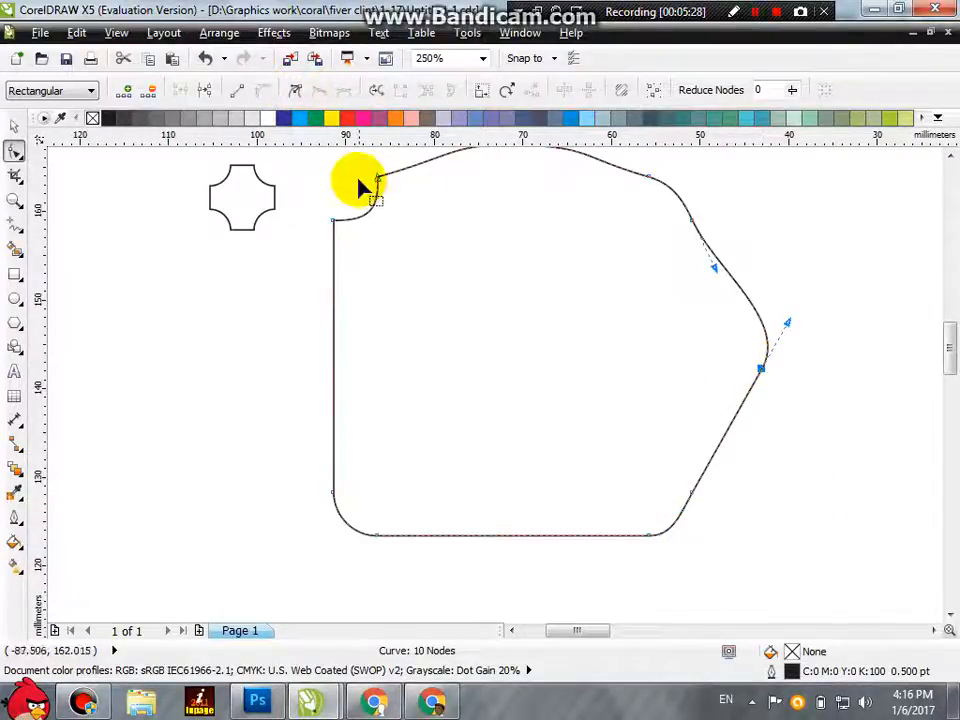
left_click(297, 93)
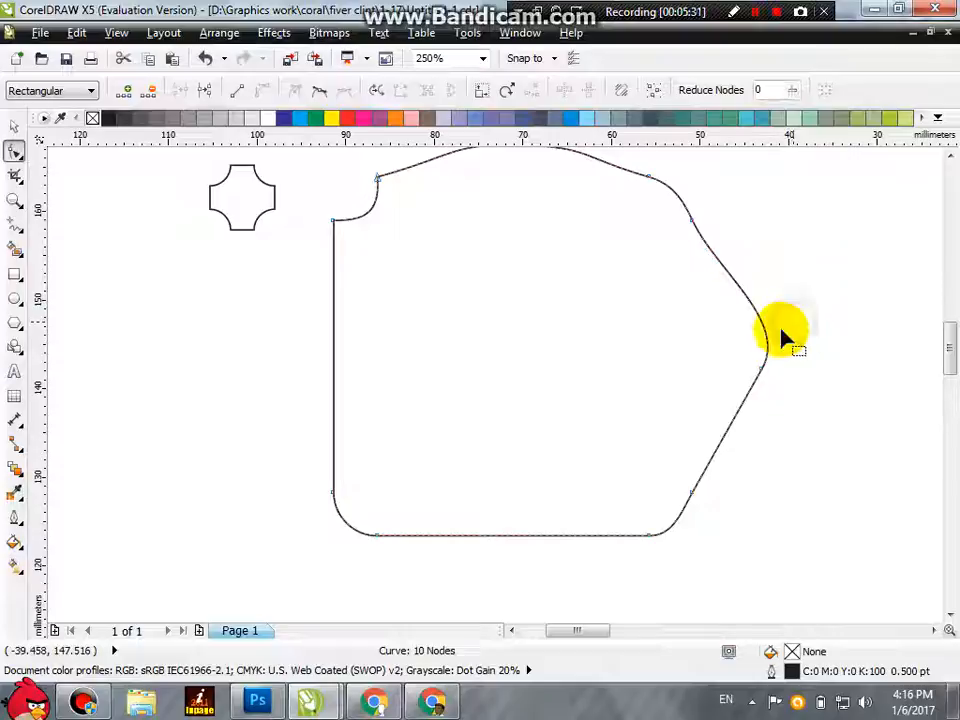
left_click(761, 368)
left_click_drag(789, 334, 748, 300)
Step: Make the slanted edge's lower node a cusp, move it about 18 mm outward, and adjust its handle to form a rounded lobe
left_click(691, 493)
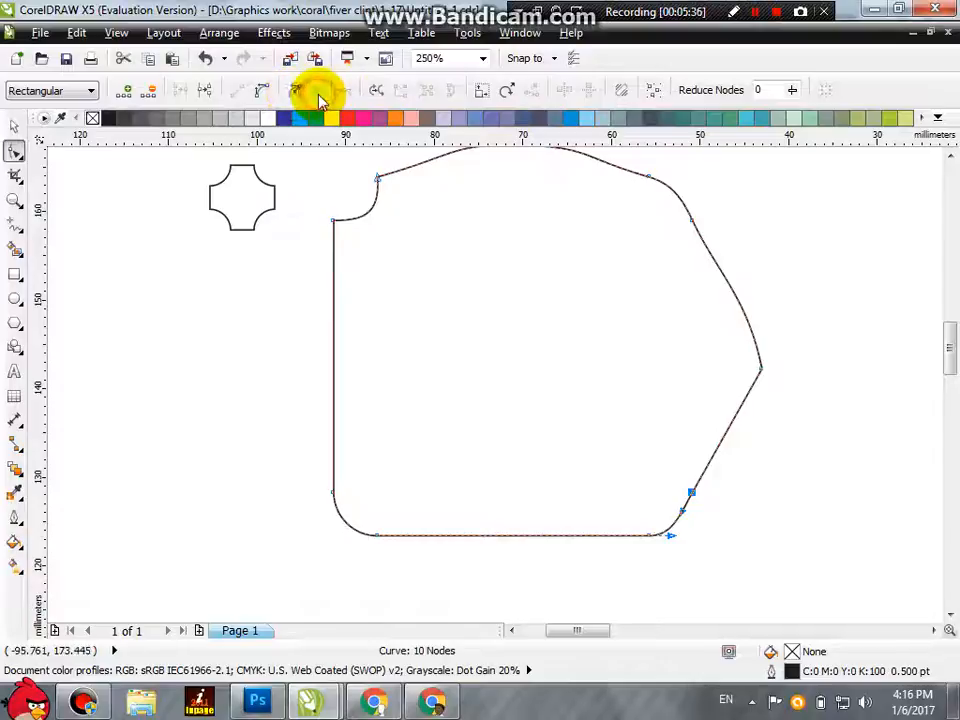
mouse_move(683, 512)
left_mouse_down()
mouse_move(782, 553)
mouse_move(628, 564)
mouse_move(580, 583)
mouse_move(655, 538)
left_mouse_up()
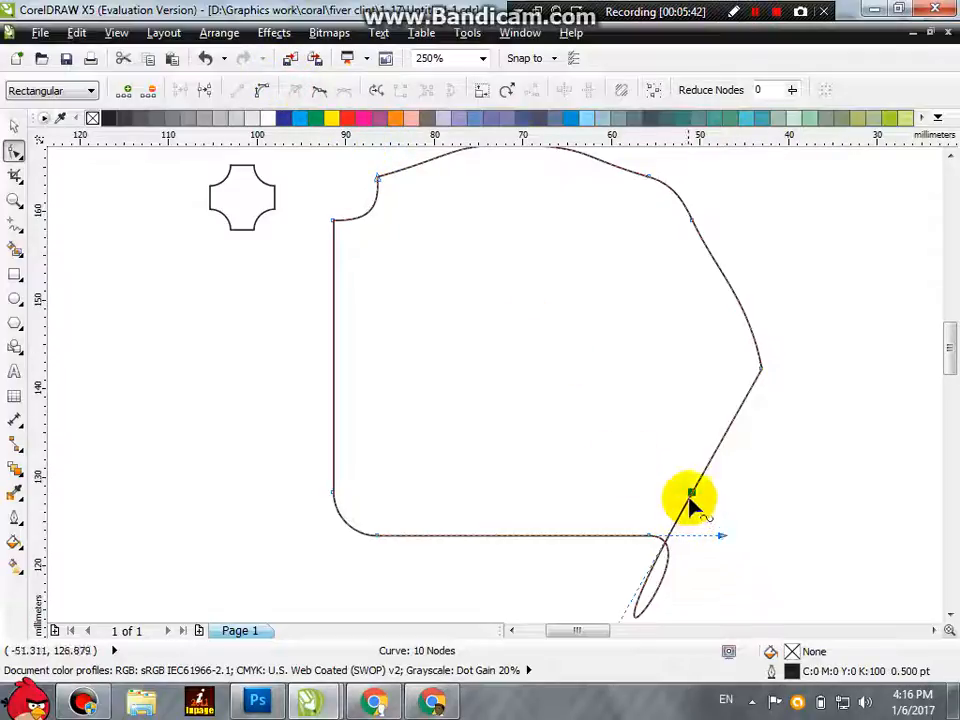
left_click_drag(690, 497, 853, 484)
scroll(748, 480, "down", 1)
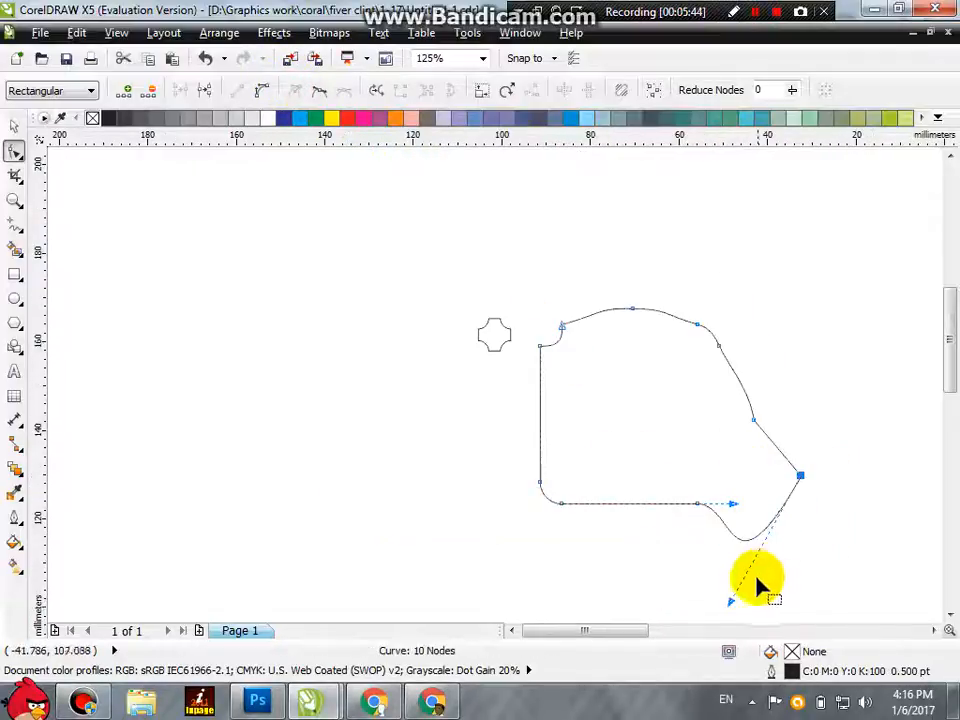
left_click_drag(731, 605, 761, 542)
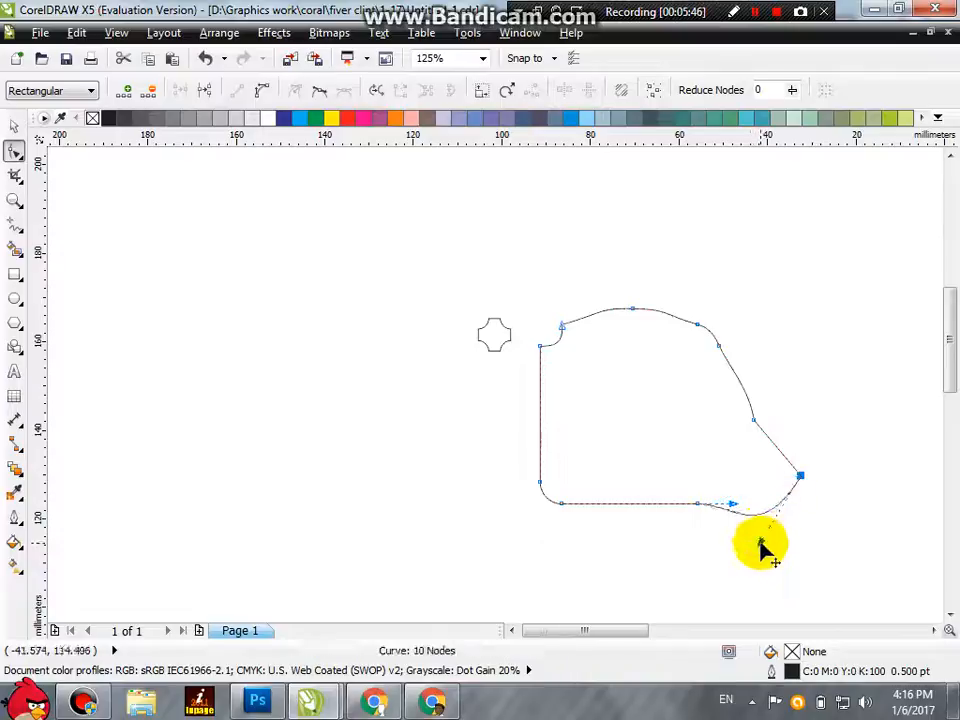
Step: Select the large reshaped curve and the small scalloped square beside the page and delete them
left_click(14, 276)
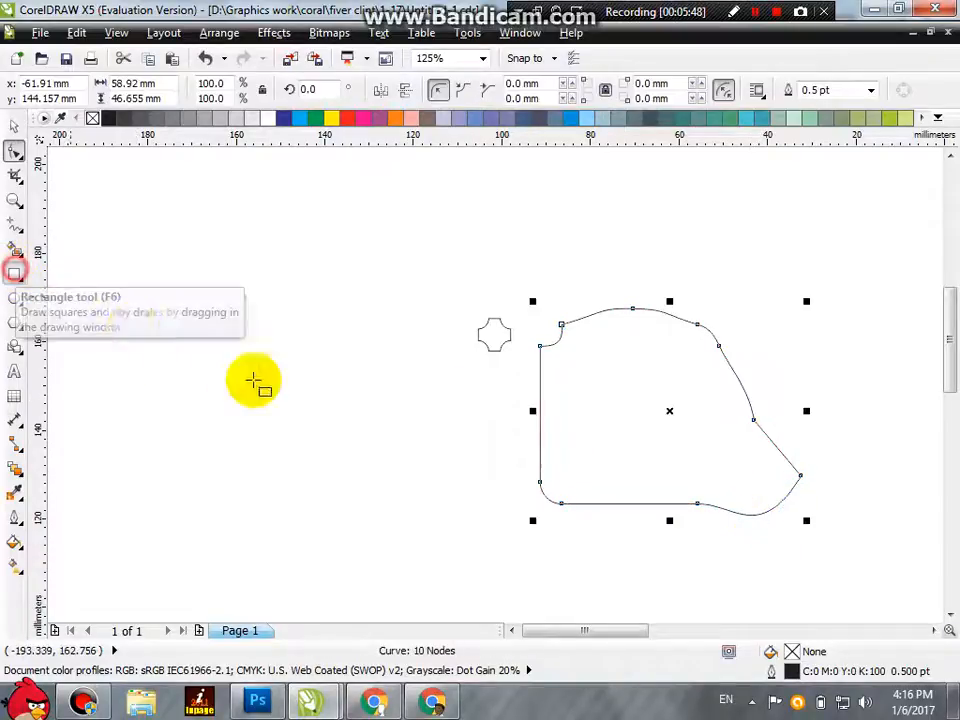
scroll(295, 395, "down", 1)
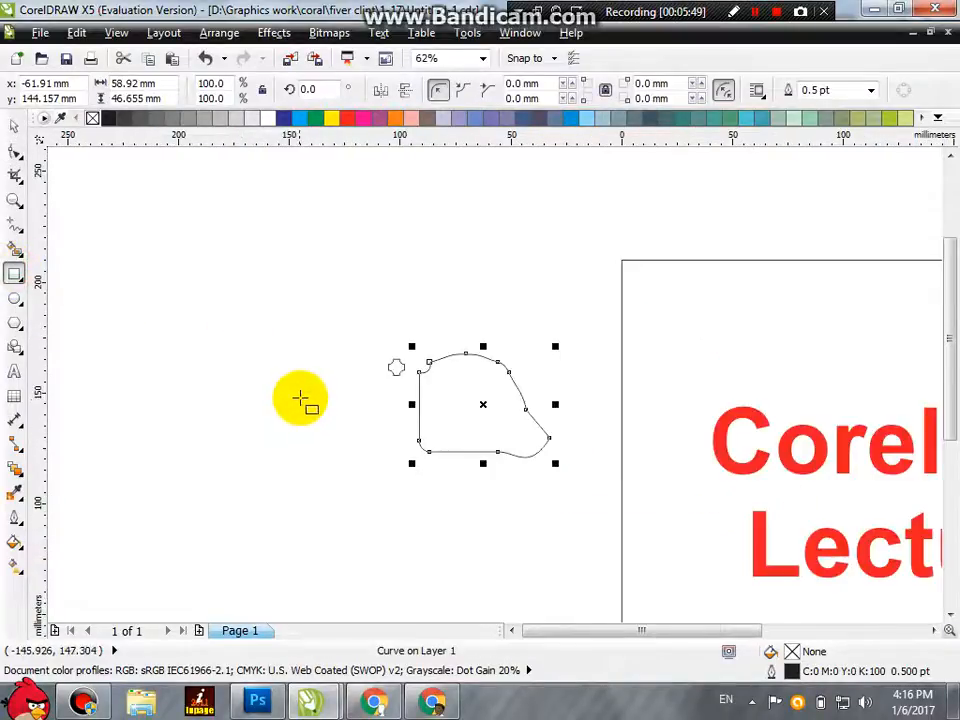
left_click(14, 125)
left_click_drag(285, 279, 611, 489)
key("Delete")
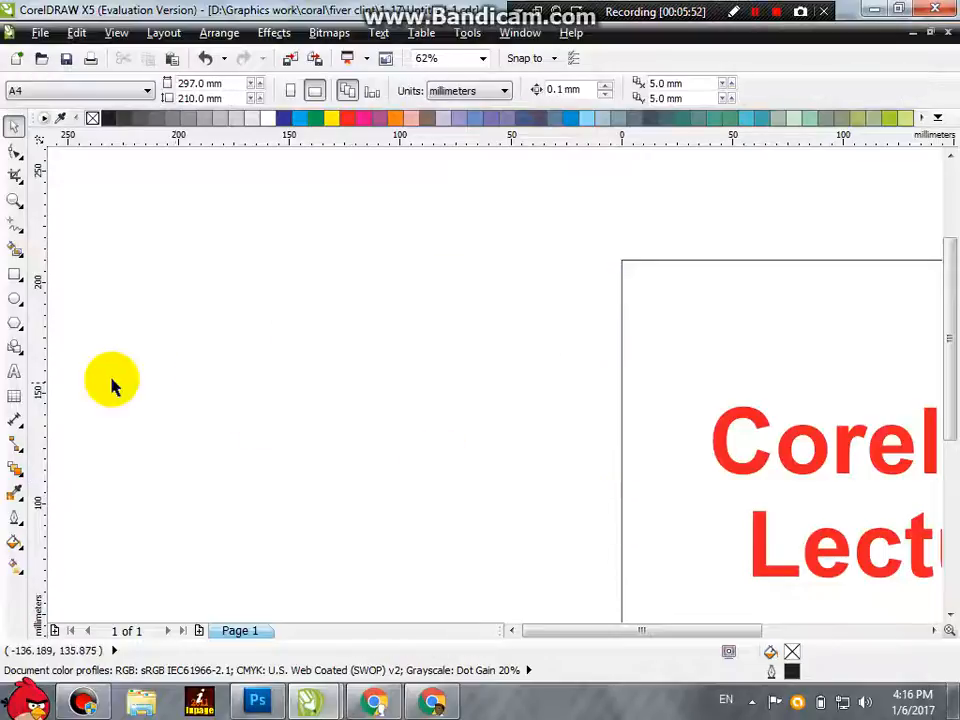
Step: Draw a square about 61.8 mm wide left of the page and round all its corners to about 7.4 mm
left_click(14, 274)
mouse_move(345, 360)
left_mouse_down()
mouse_move(364, 392)
mouse_move(484, 497)
left_mouse_up()
left_click(14, 151)
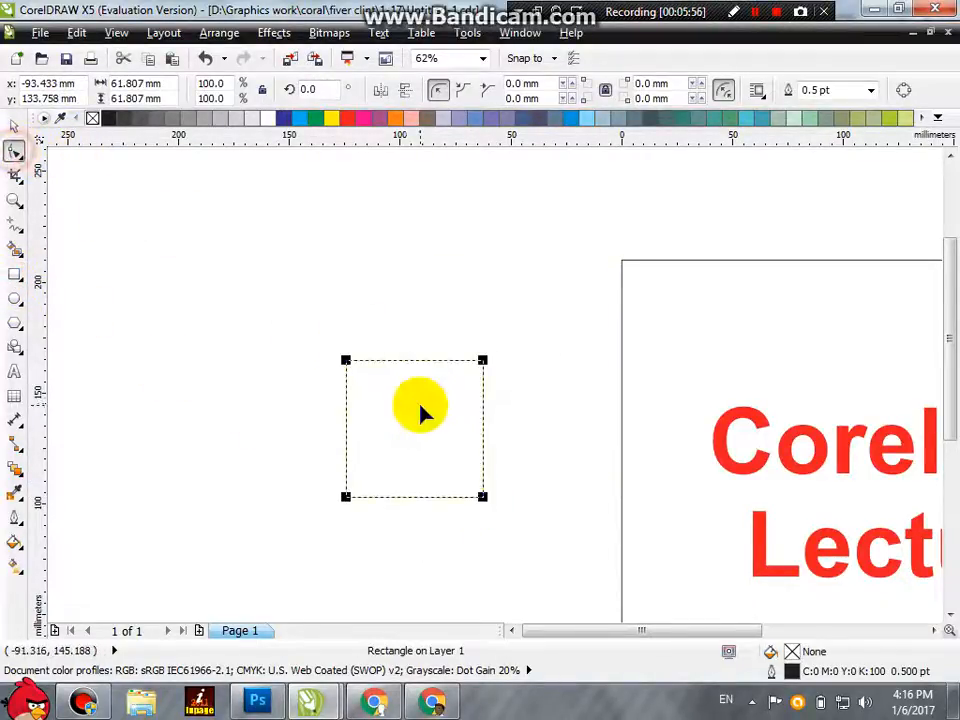
scroll(420, 411, "up", 1)
left_click(276, 324)
left_click_drag(280, 328, 287, 345)
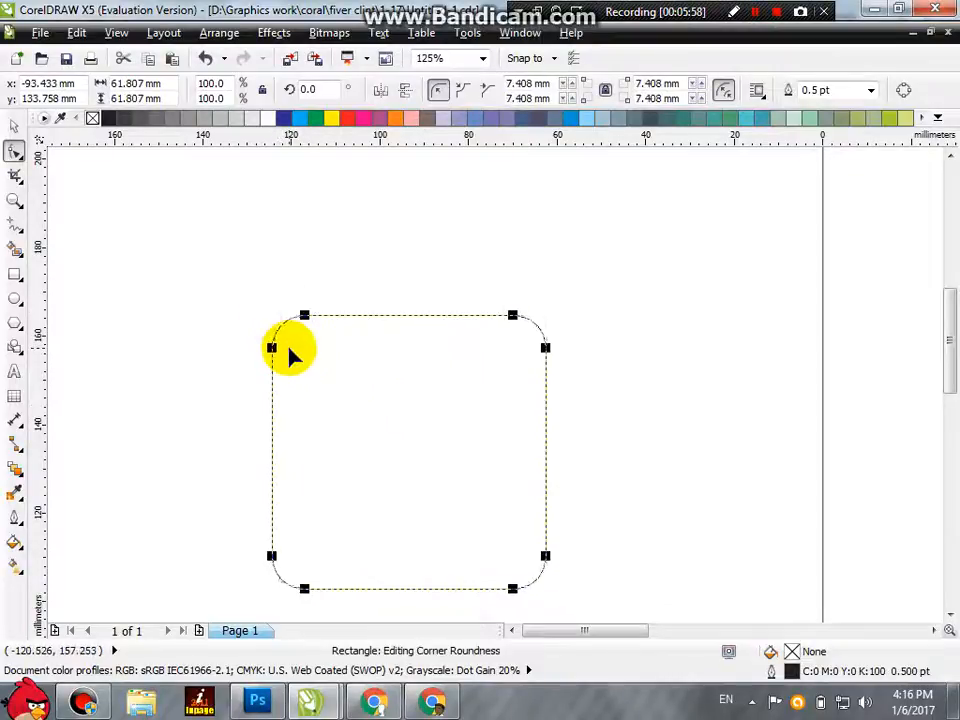
Step: Convert the rounded square to curves, and make the top edge's left node a cusp with its corner handle pulled upward
key("ctrl+q")
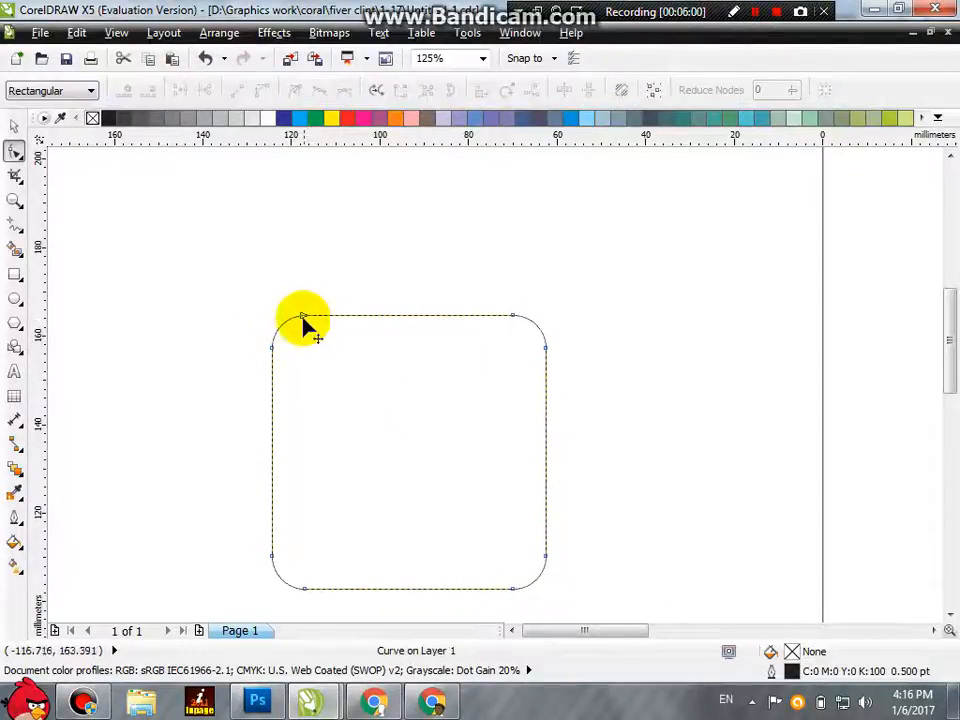
left_click(291, 318)
scroll(281, 310, "up", 1)
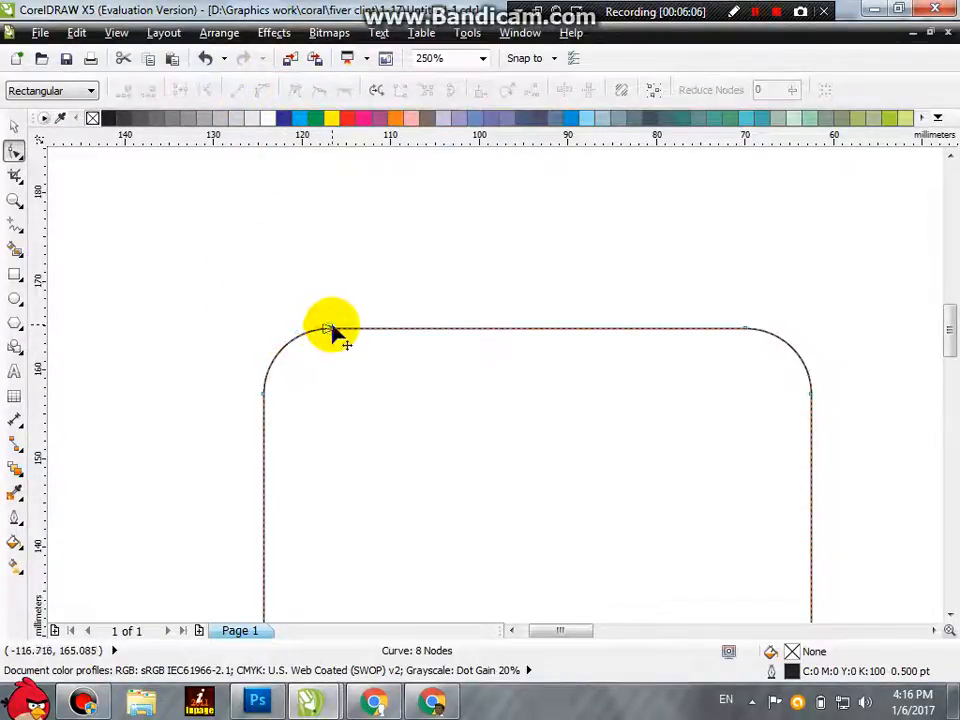
left_click_drag(298, 334, 300, 251)
left_click(295, 90)
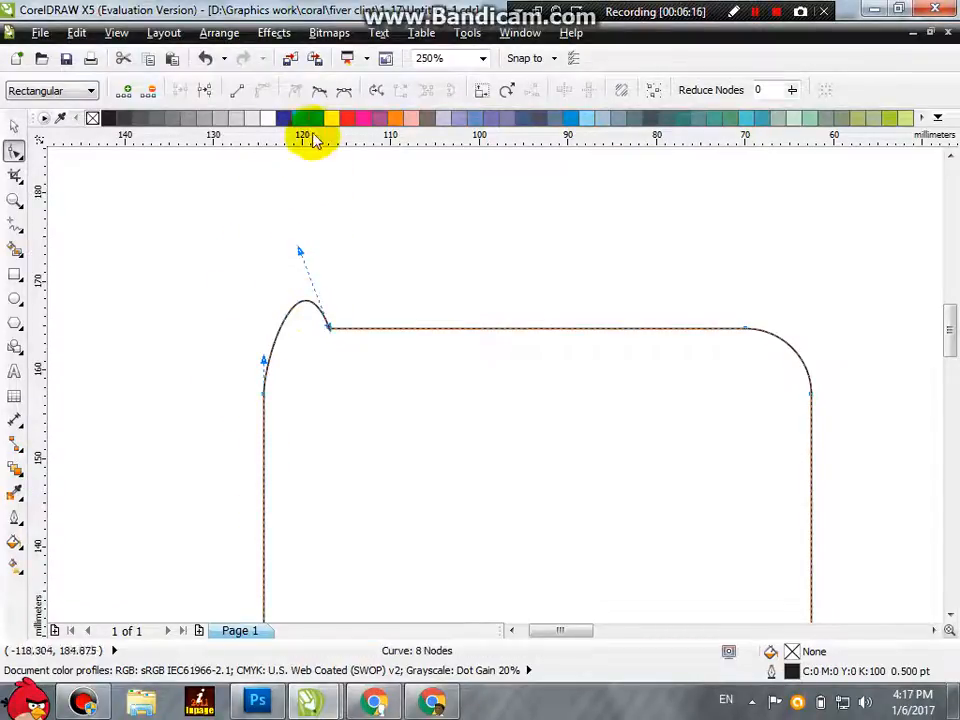
Step: Try the same node as a smooth node with its handle stretched outward, and undo the corner reshaping
left_click(319, 95)
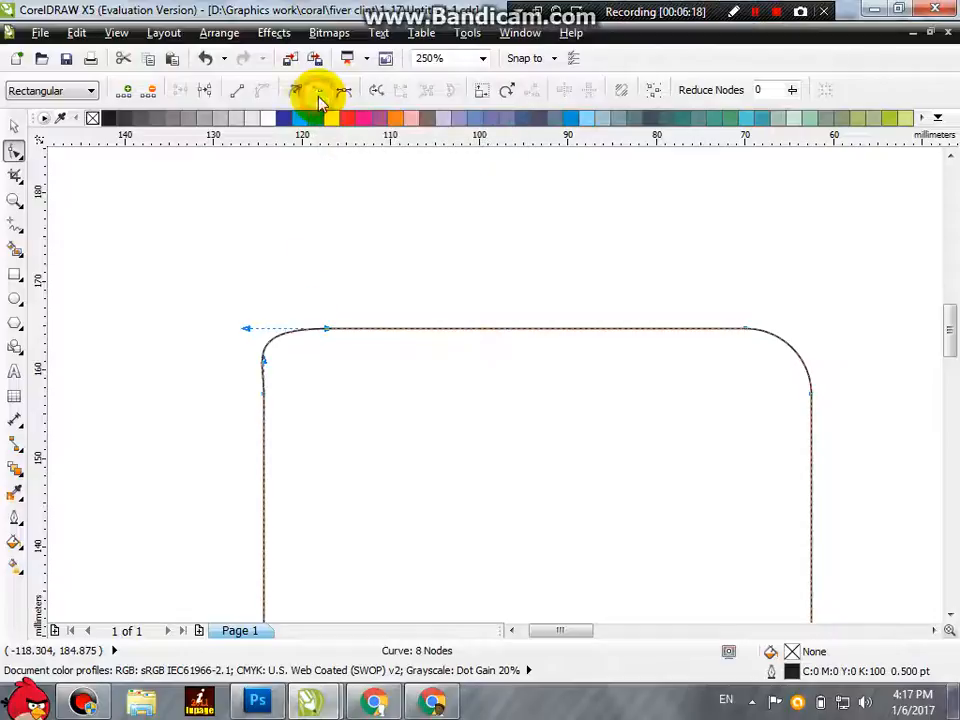
left_click_drag(245, 328, 219, 388)
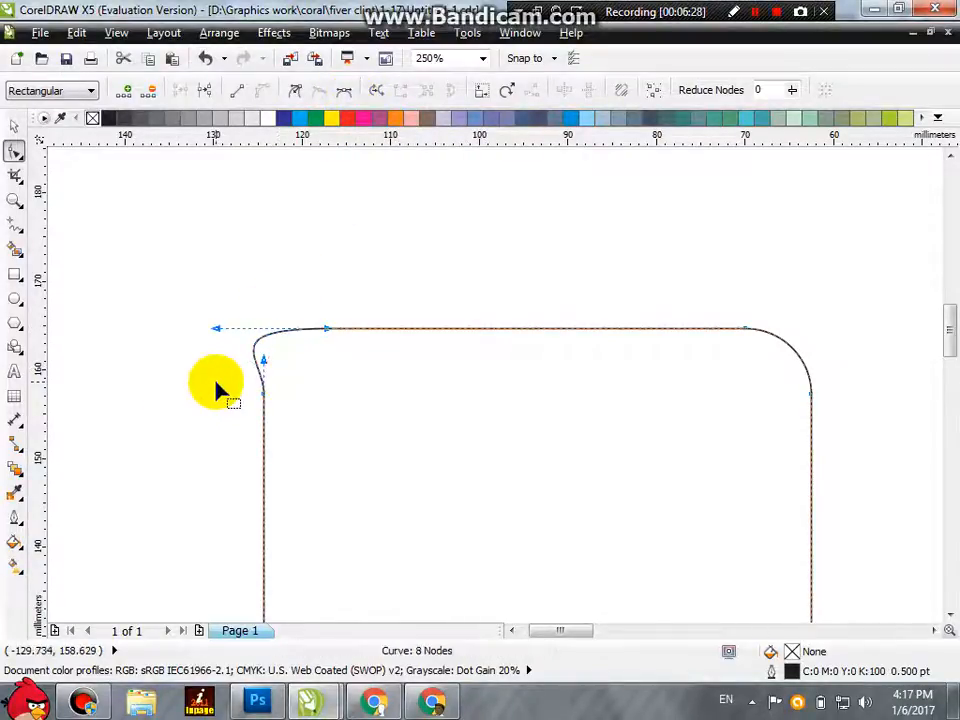
key("ctrl+z")
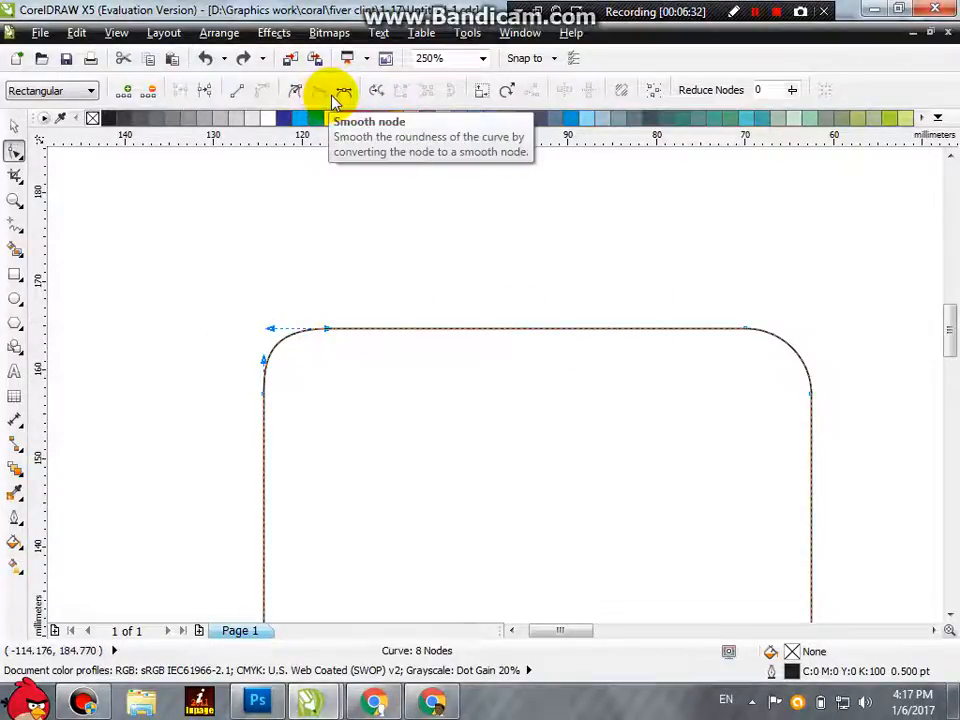
Step: Convert the upper-left rounded corner segment to a straight line, and convert that line back to a curve segment
left_click(745, 329)
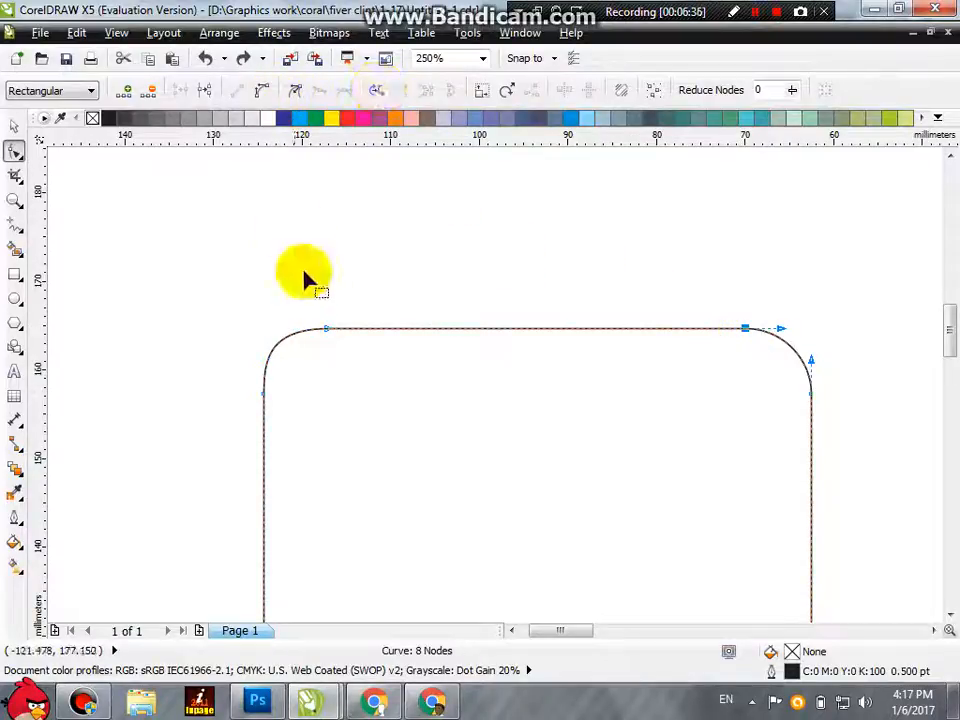
left_click(327, 330)
left_click(242, 92)
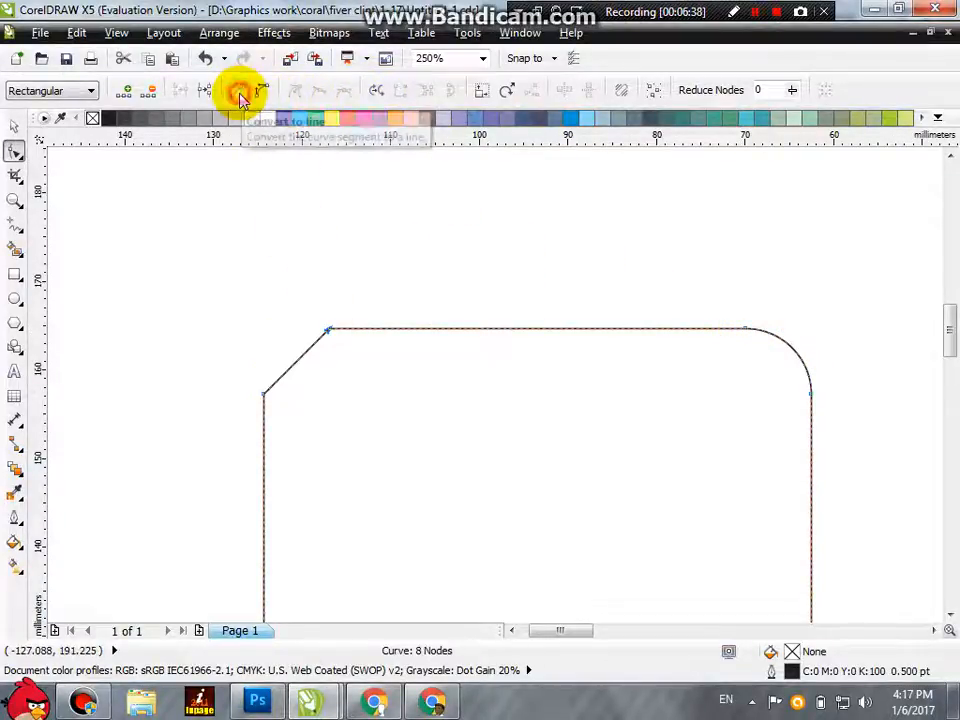
left_click(259, 91)
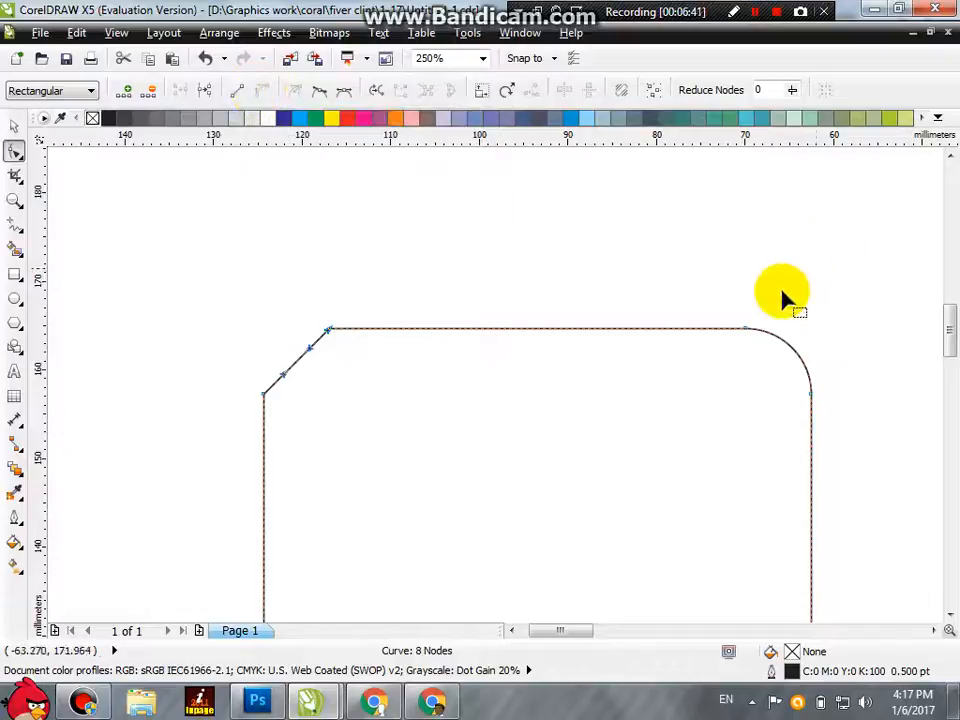
Step: Convert the top edge to a curve segment from its right-hand node and deselect the node
left_click(746, 330)
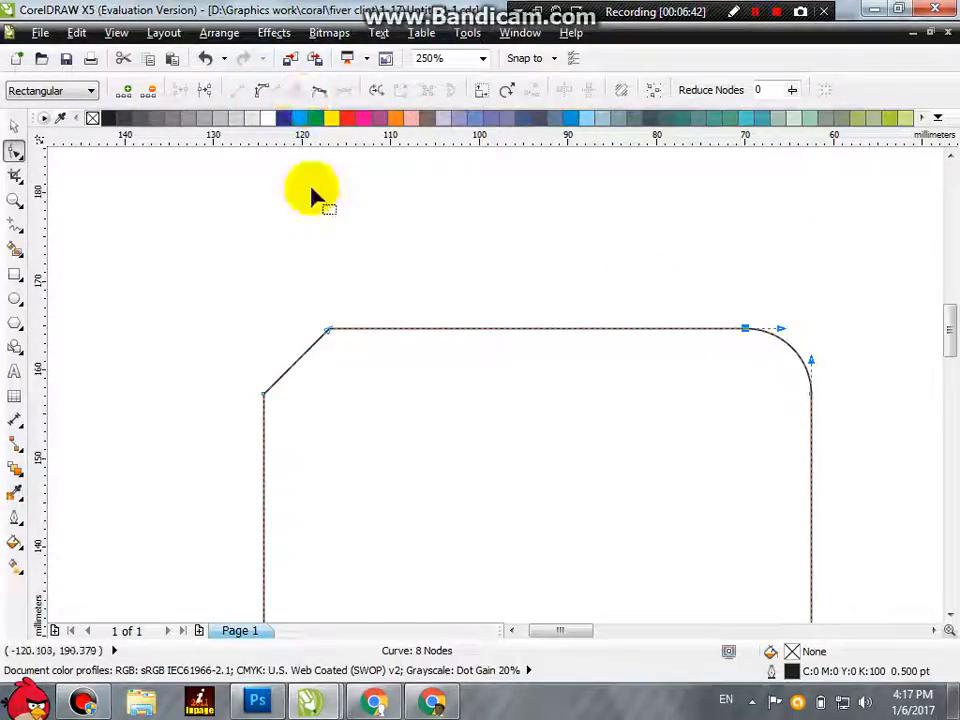
left_click(265, 96)
left_click(418, 249)
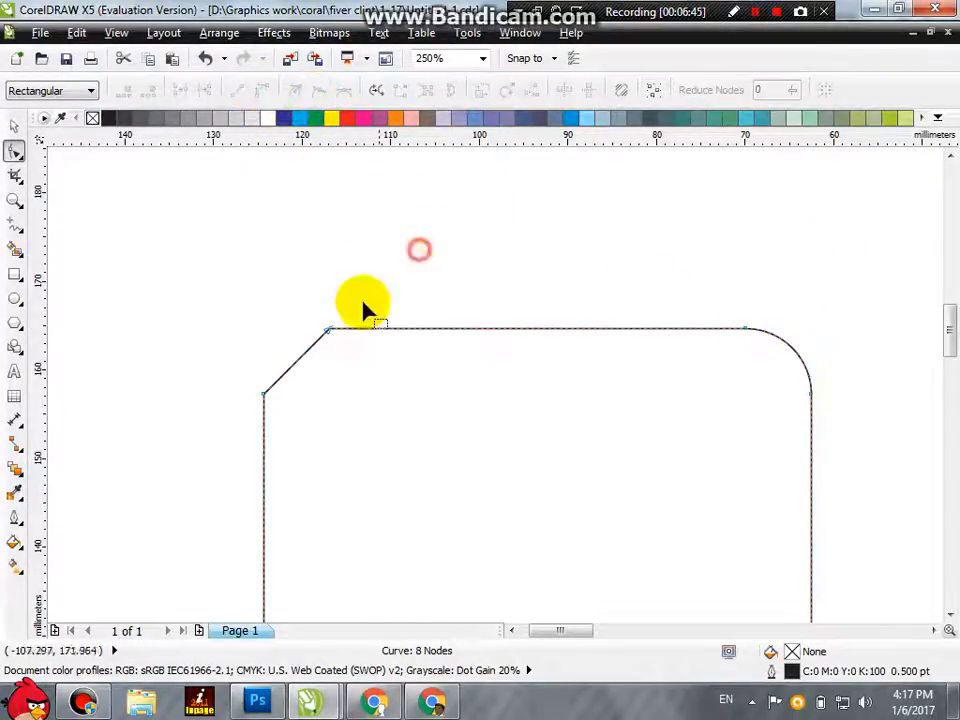
Step: Make the top edge's left node smooth and swing its corner handle downward to bend the corner into an S-curve
left_click(330, 330)
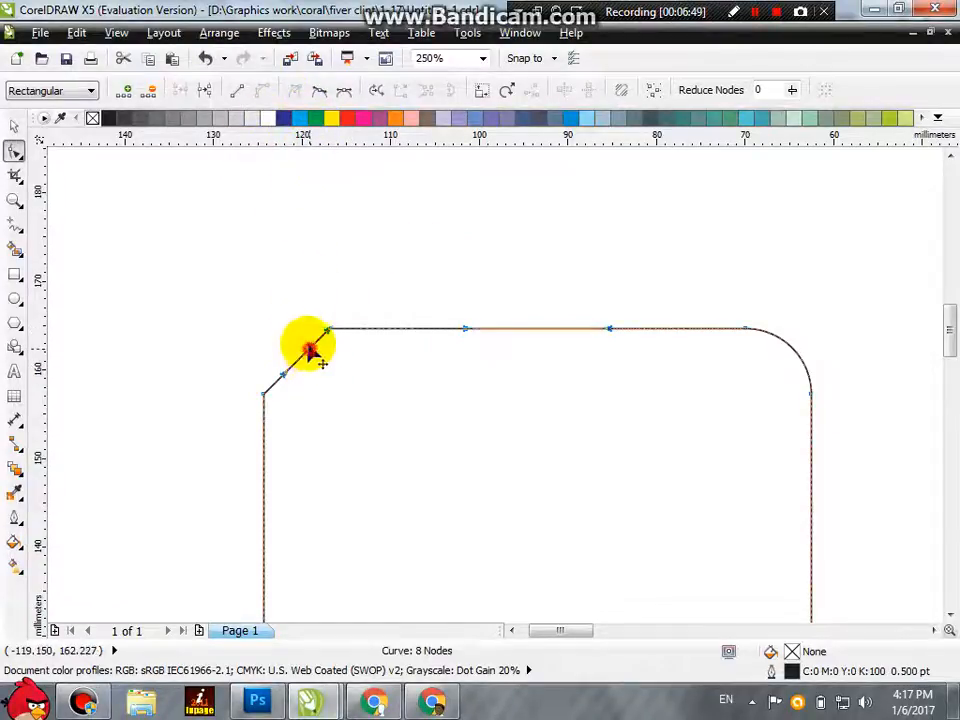
left_click_drag(310, 350, 232, 328)
left_click(343, 90)
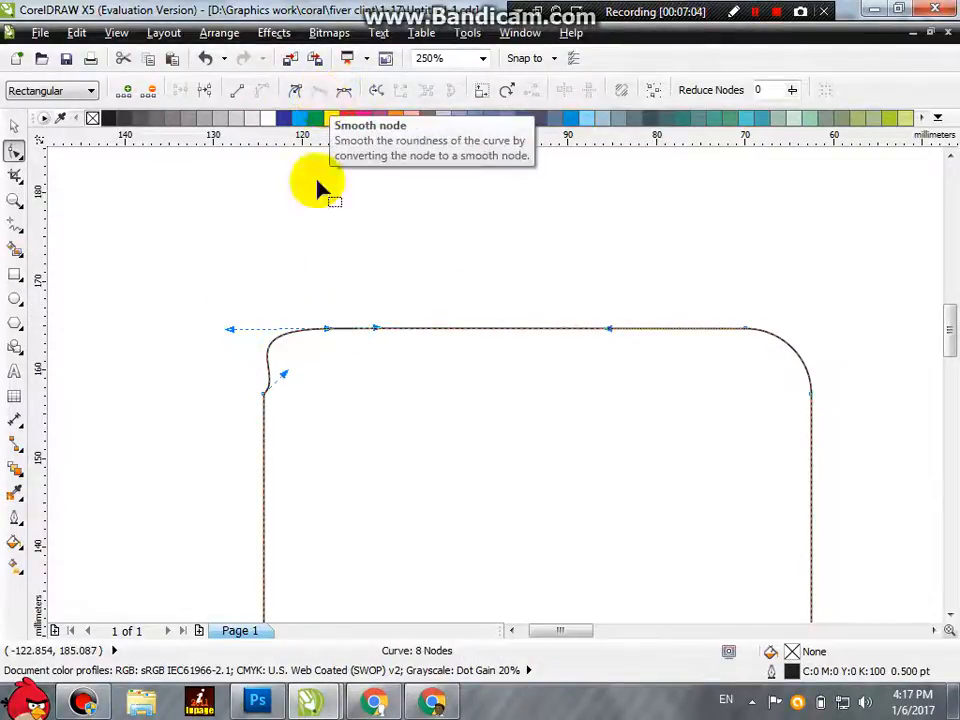
scroll(328, 378, "down", 3)
scroll(347, 454, "up", 2)
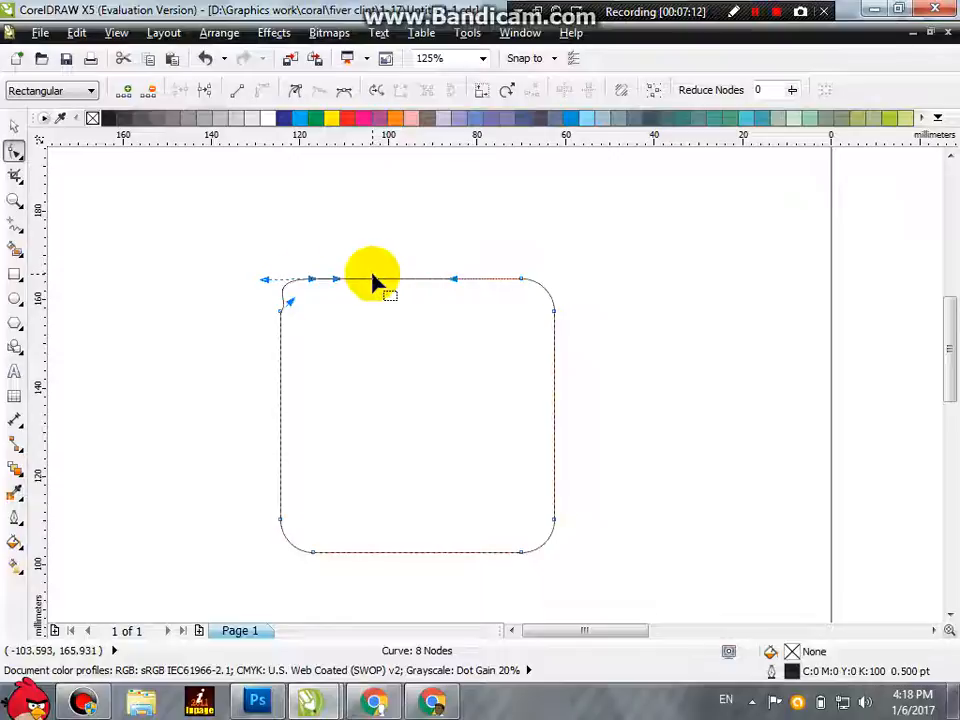
left_click_drag(266, 284, 316, 313)
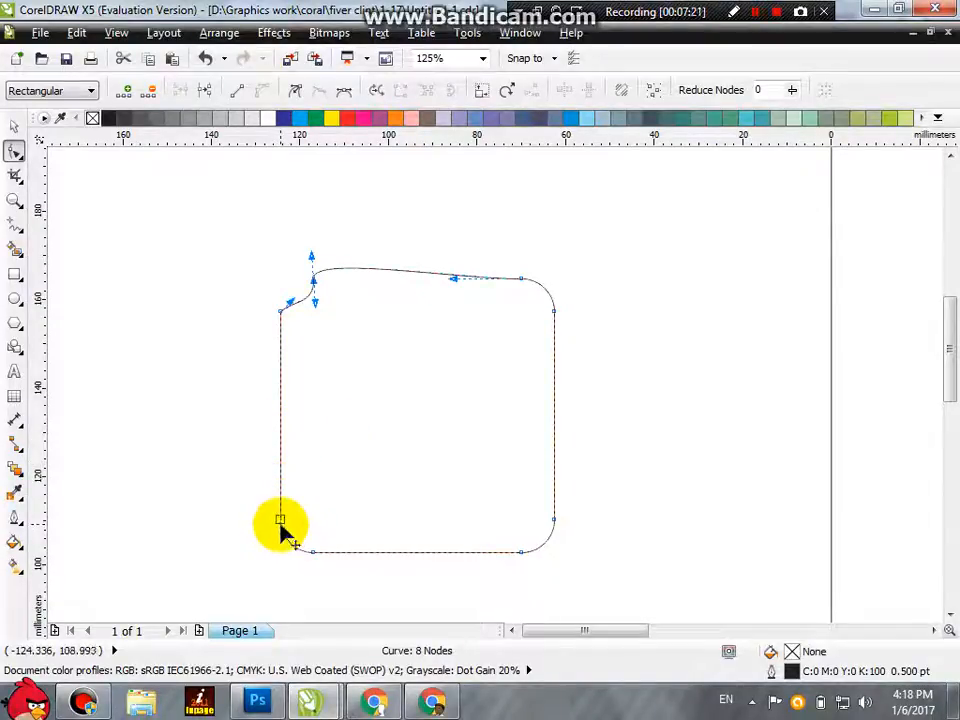
left_click_drag(282, 530, 316, 527)
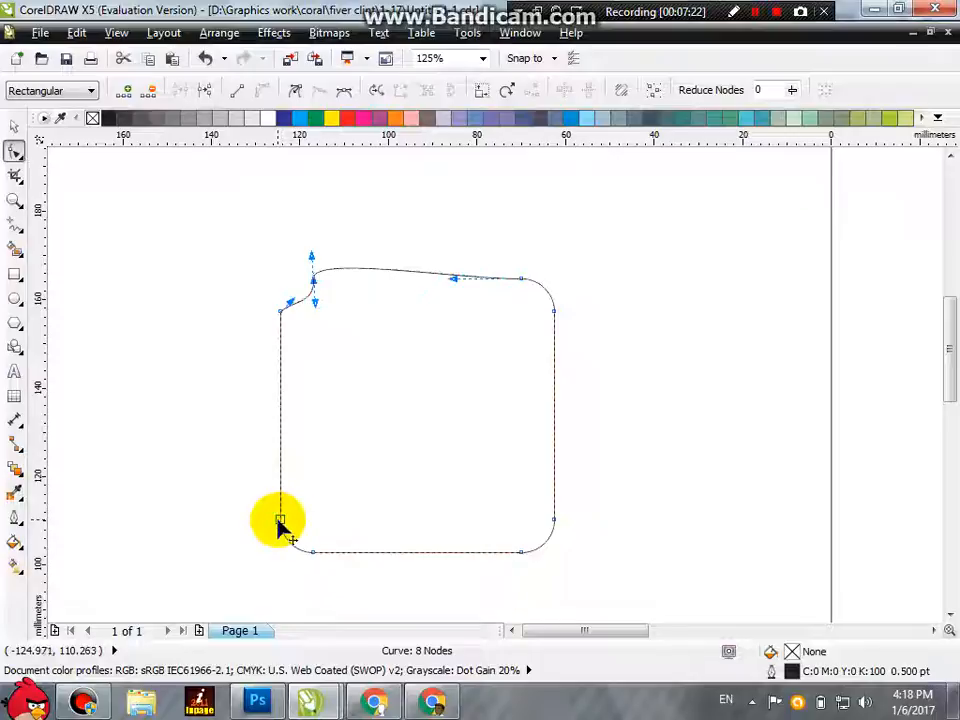
Step: Add, delete and re-add a node midway on the left edge, and pull it about 35 mm outward into a point
double_click(280, 429)
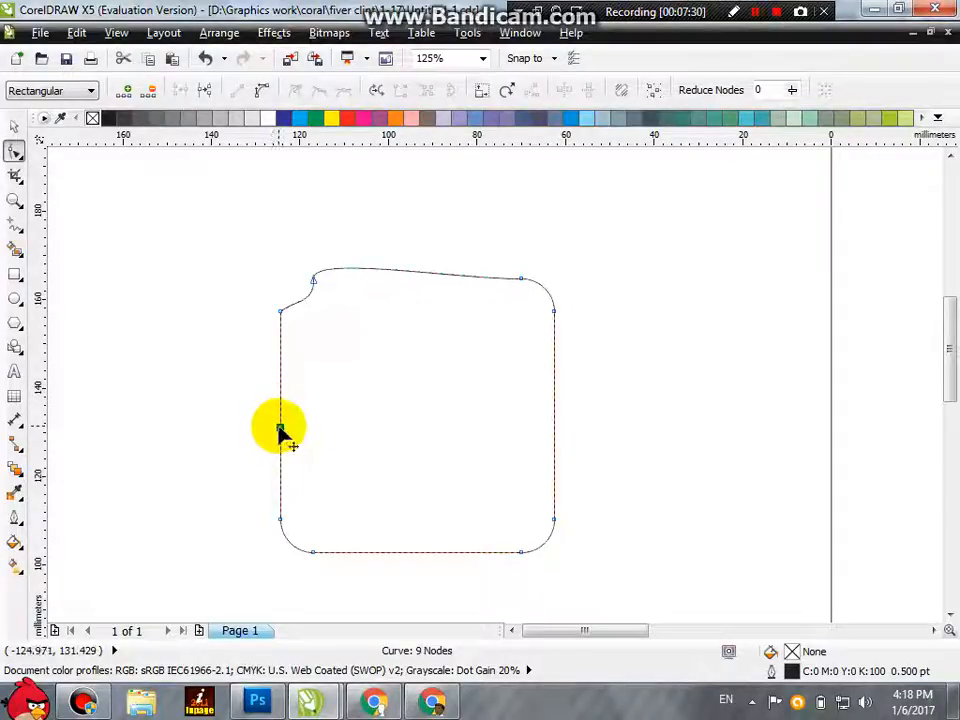
double_click(280, 429)
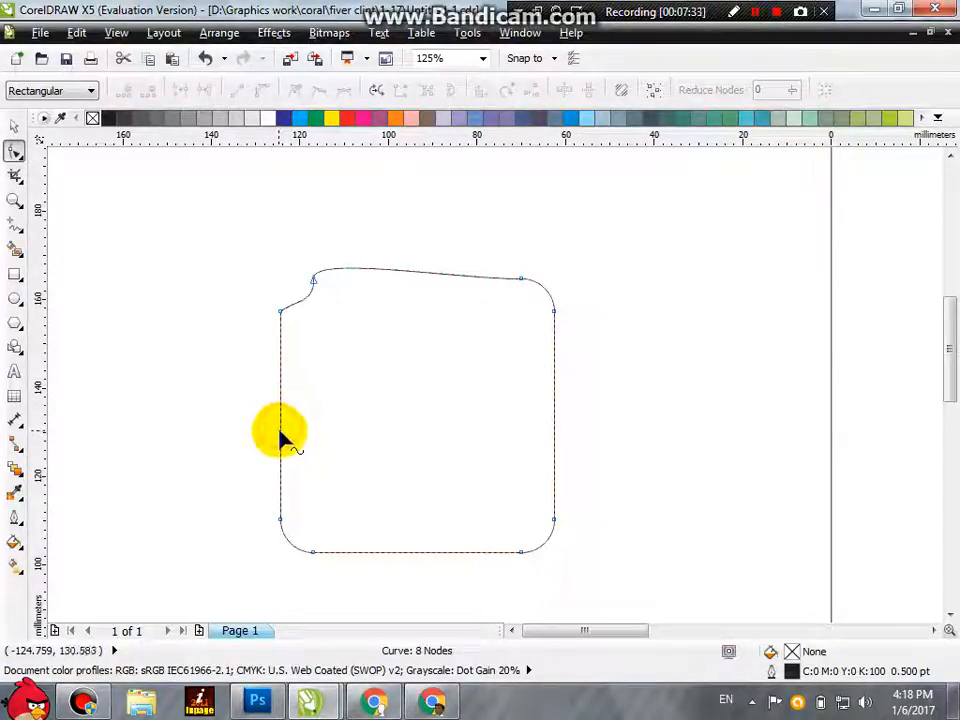
left_click(281, 428)
left_click_drag(282, 430, 125, 417)
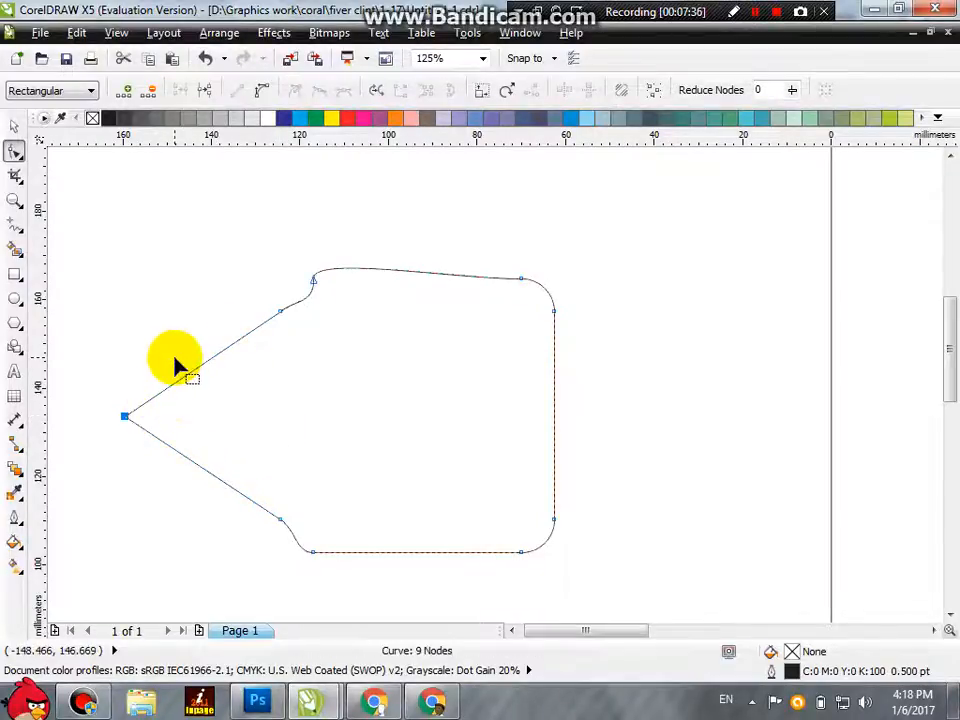
Step: Add a node midway on each slanted edge and pull both outward, and delete the tip node between them
double_click(203, 470)
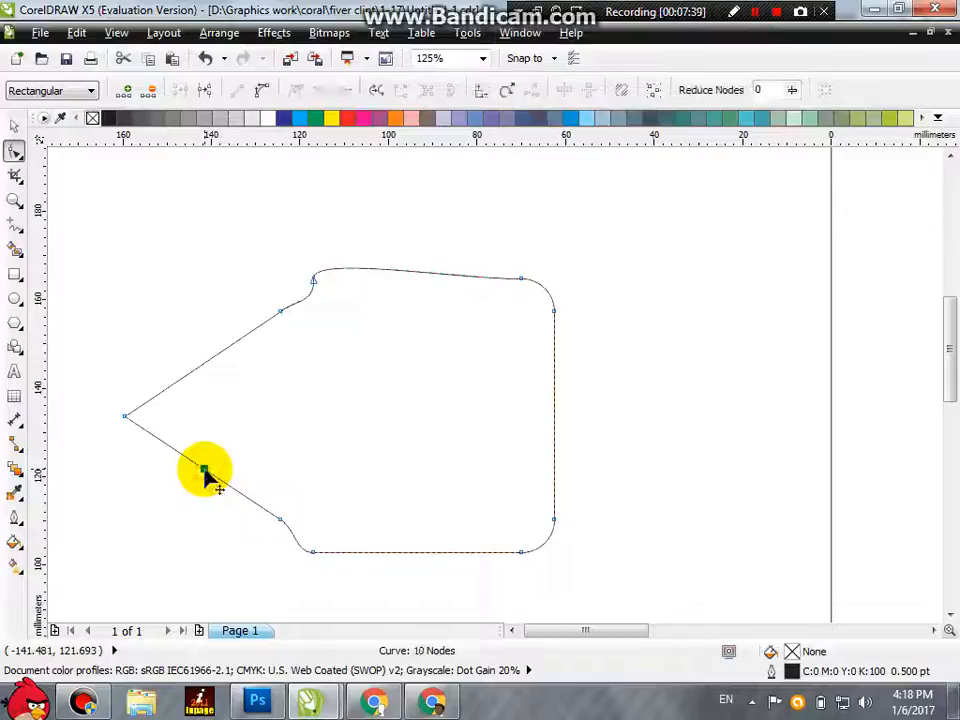
left_click_drag(203, 470, 139, 583)
double_click(199, 373)
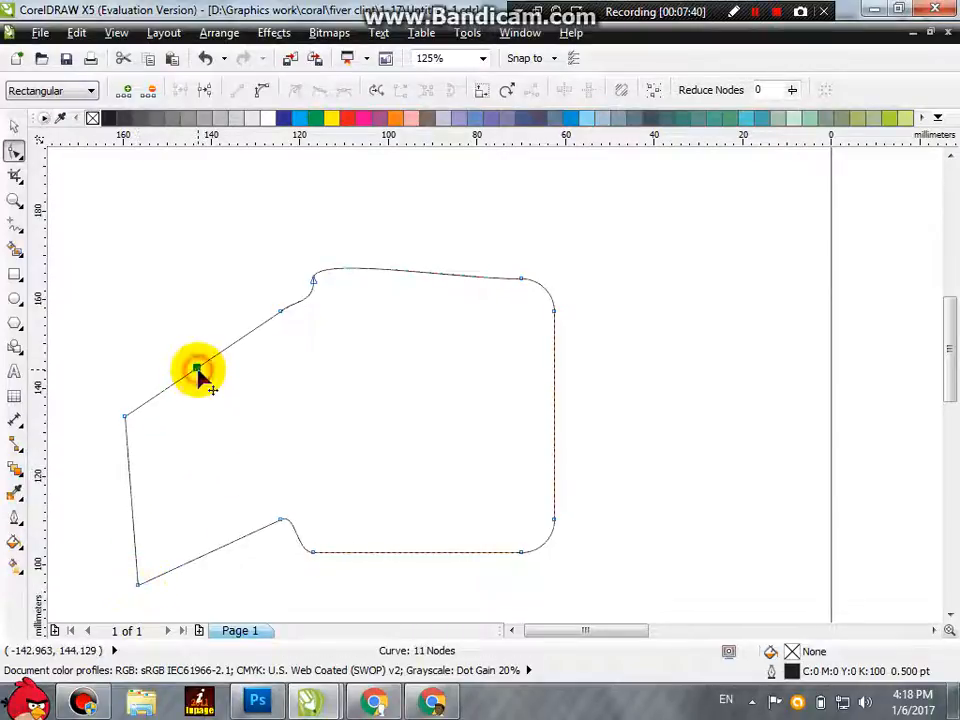
left_click_drag(199, 373, 158, 290)
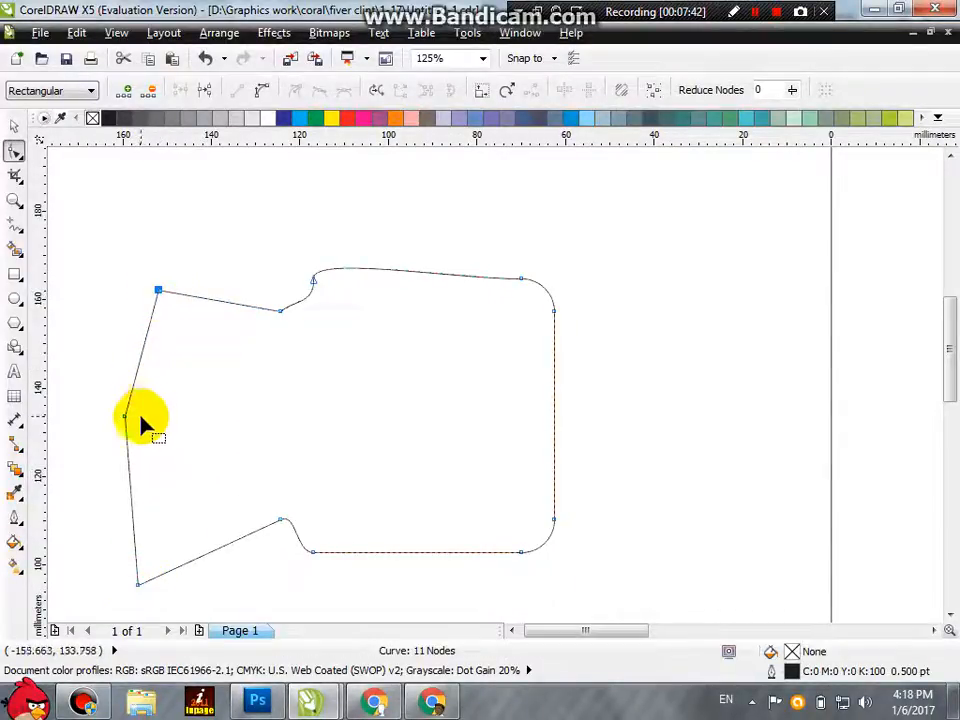
left_click_drag(125, 414, 83, 416)
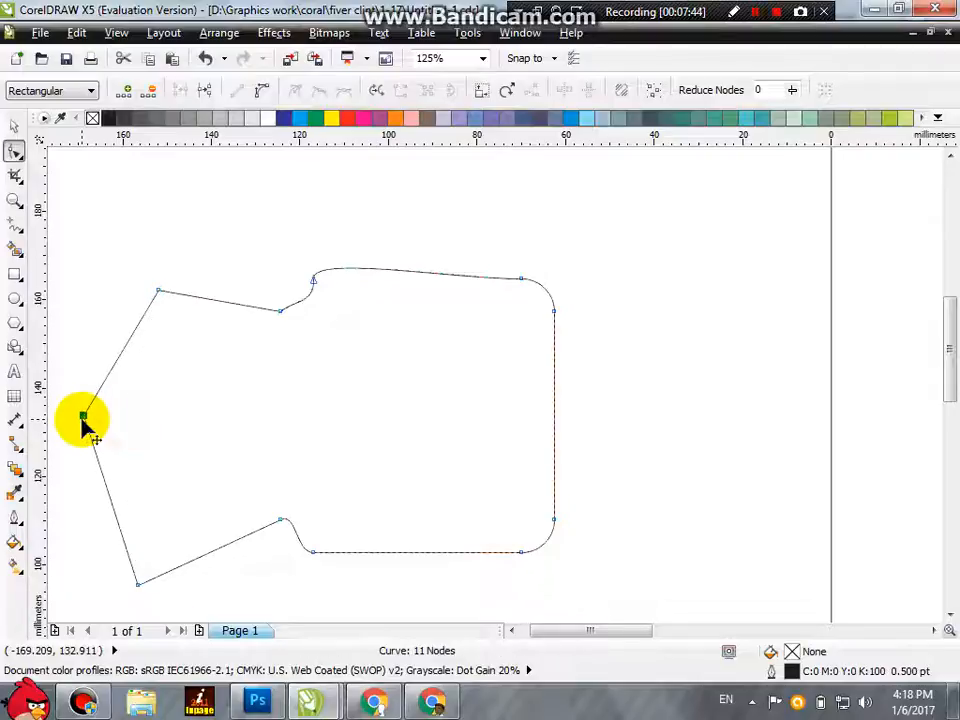
key("Delete")
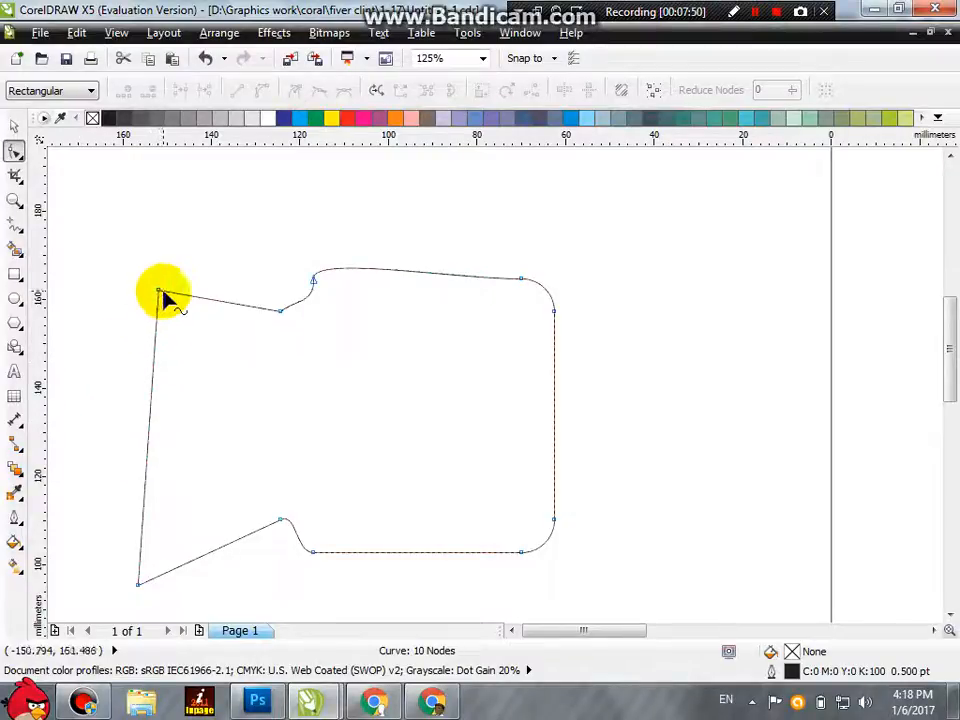
Step: Add a node on the upper part of the long left edge with Add nodes, and remove it with Delete nodes
scroll(150, 365, "up", 1)
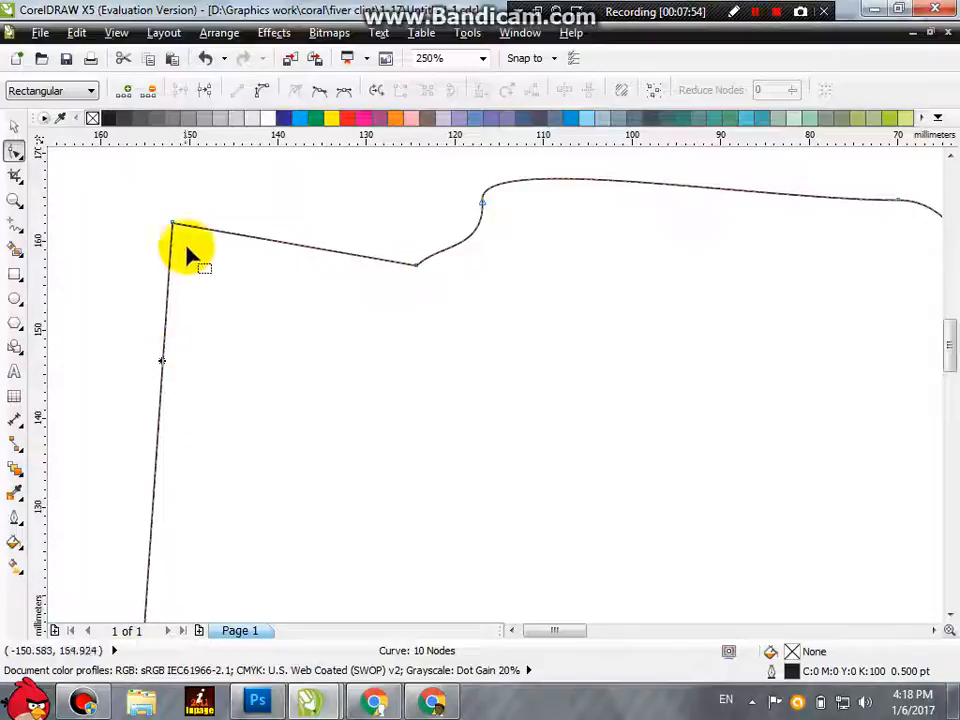
left_click(129, 92)
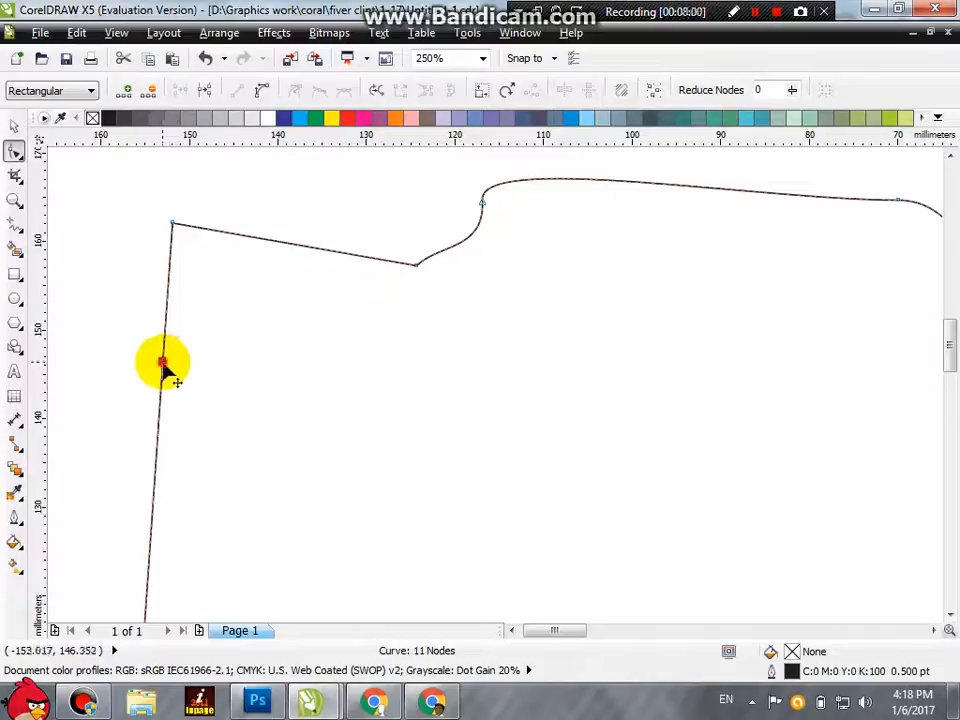
left_click(150, 90)
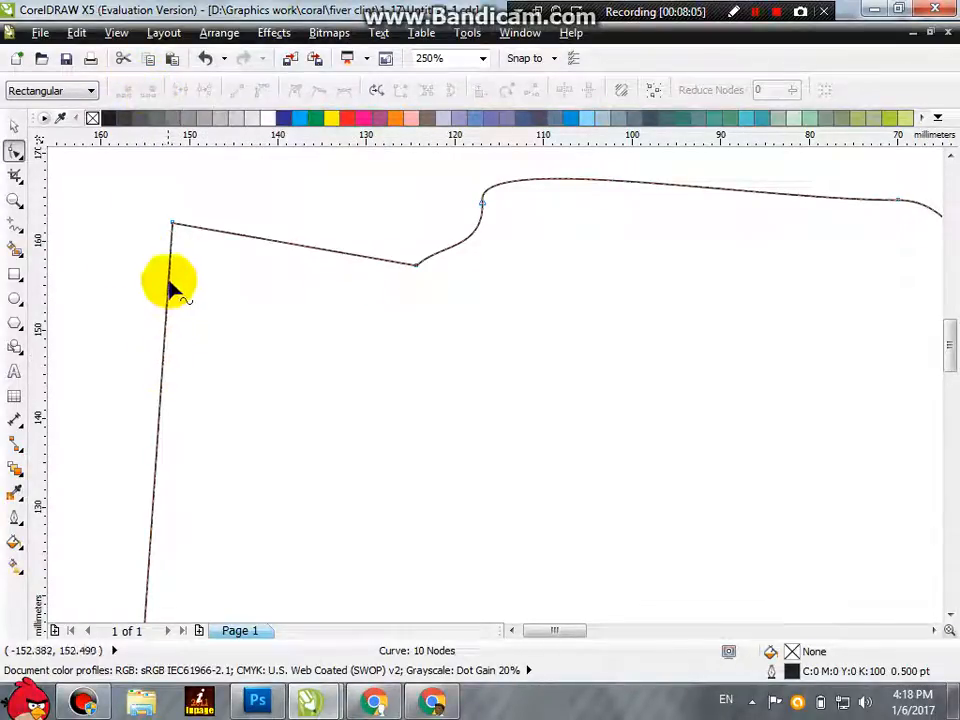
Step: Delete the upper and lower nodes that protrude from the shape's left side
left_click(172, 223)
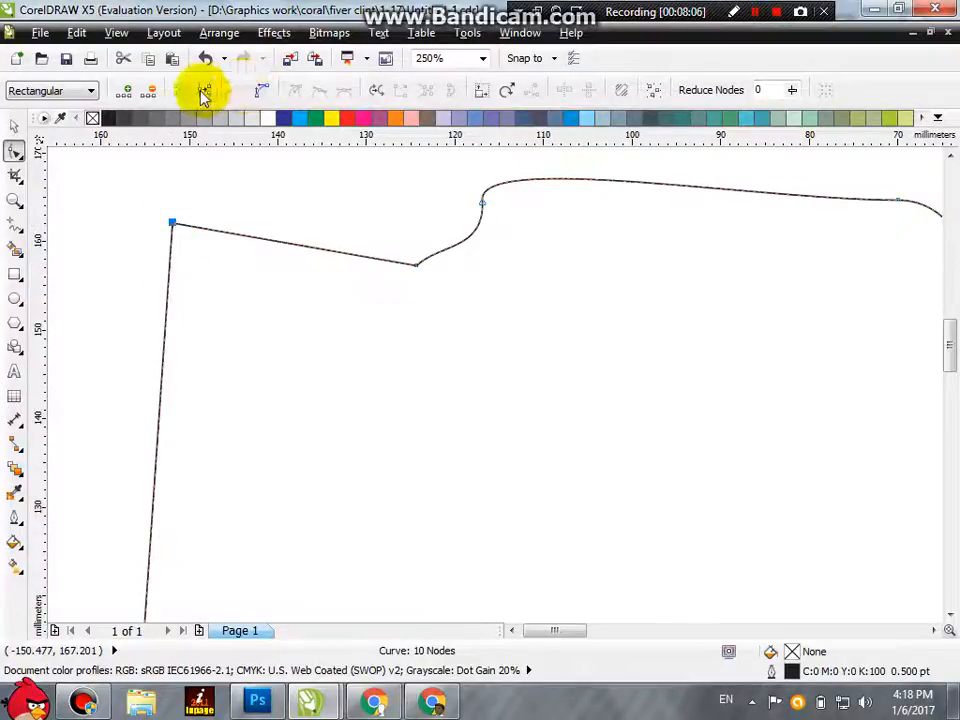
left_click(150, 90)
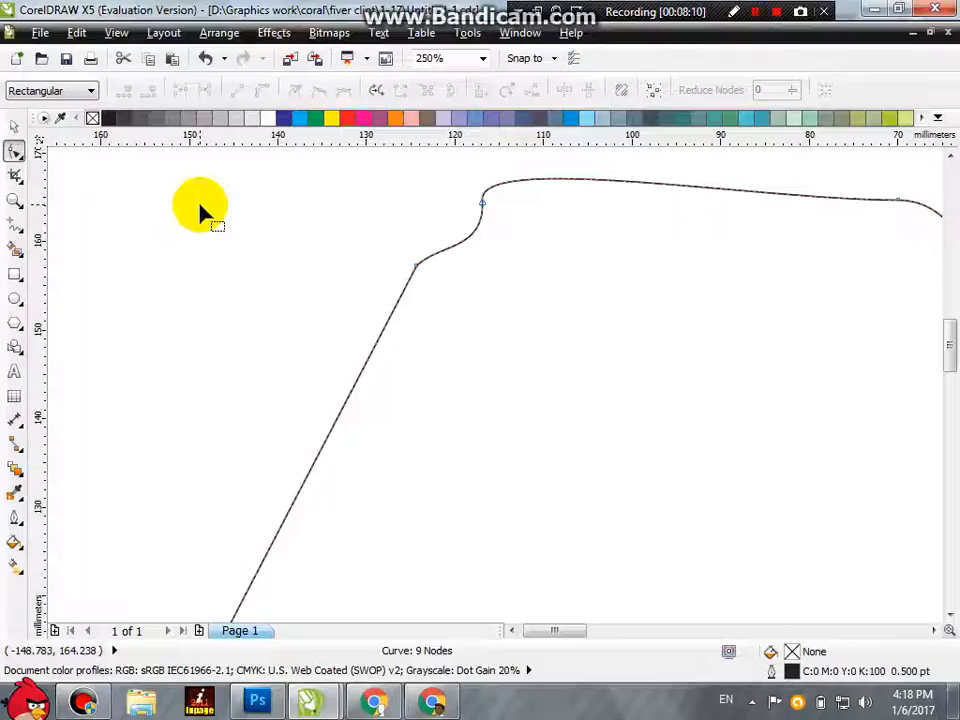
scroll(202, 243, "down", 4)
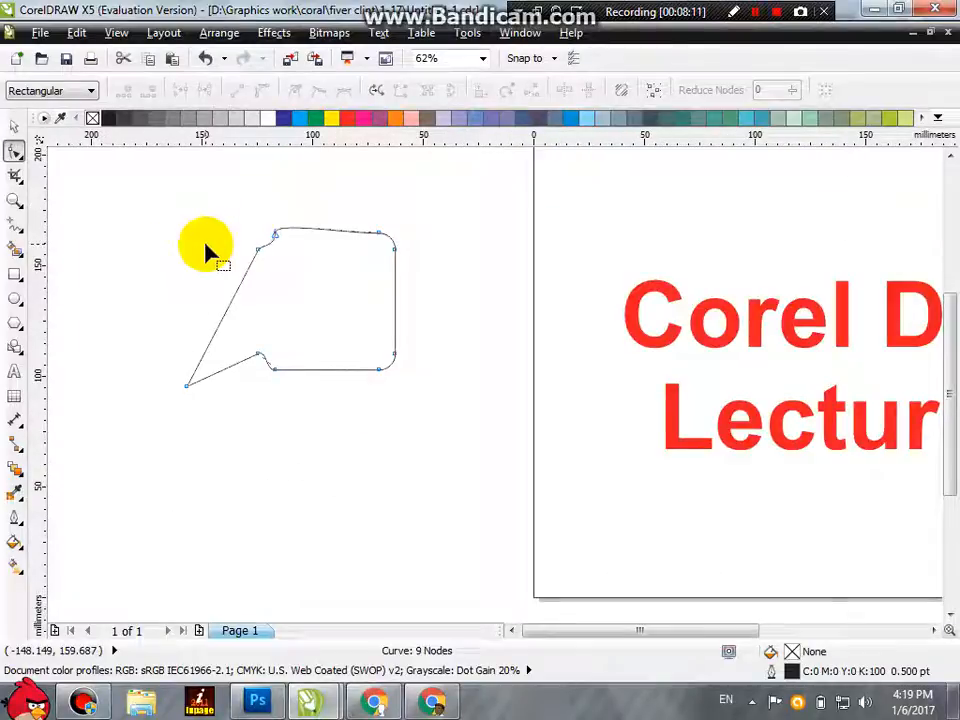
double_click(186, 387)
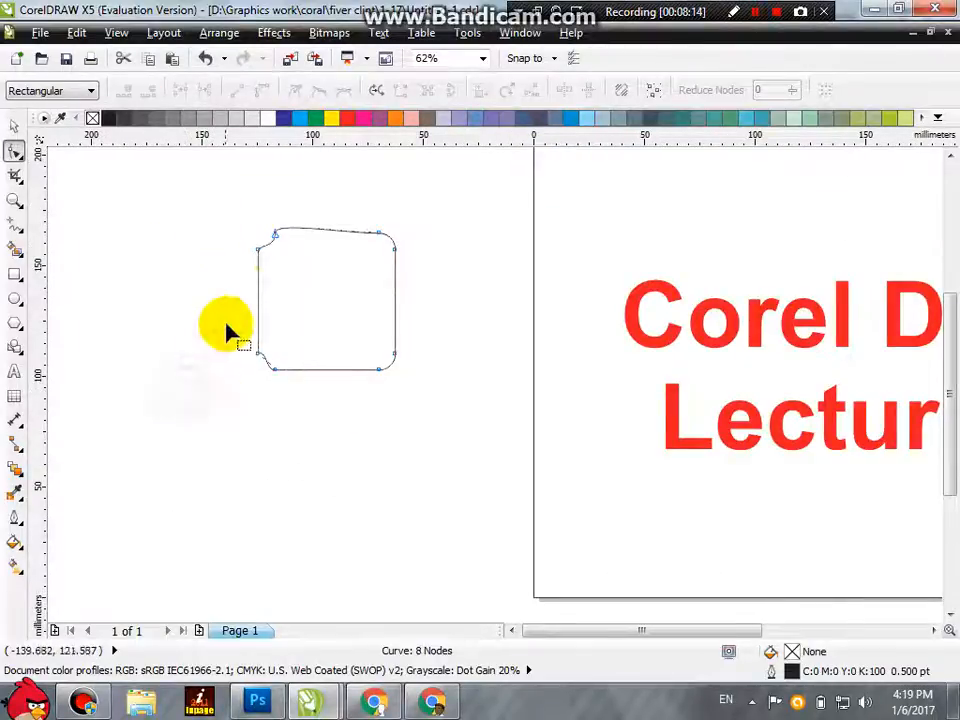
Step: Delete the two nodes at the ends of the top edge
double_click(272, 236)
left_click(380, 234)
double_click(382, 236)
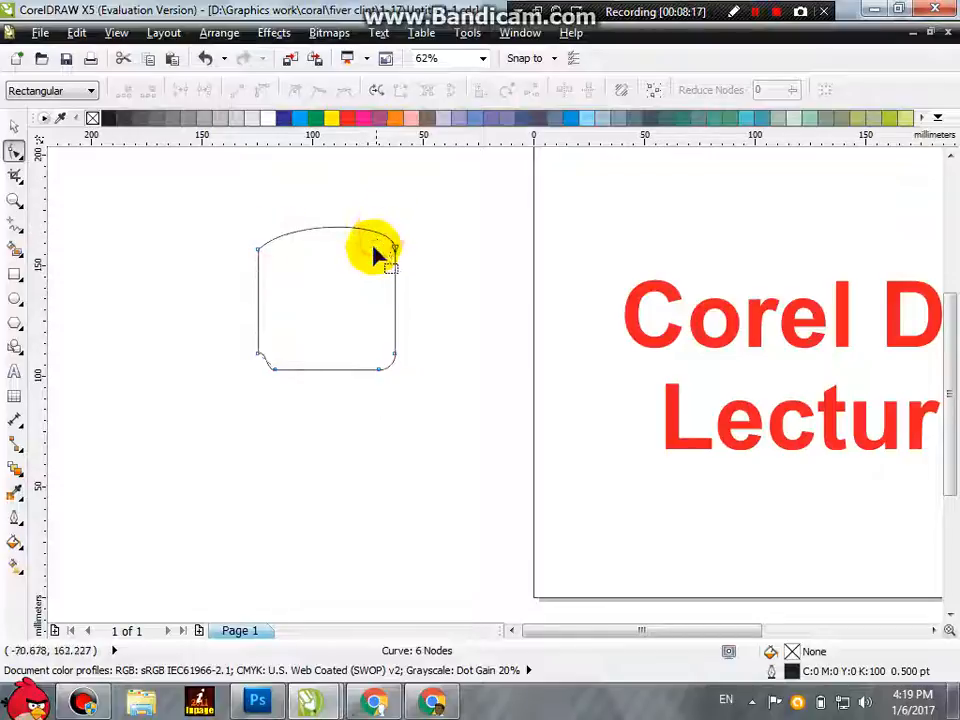
Step: Raise the handles of the two upper corner nodes to shape the top edge into an even arch
left_click(394, 248)
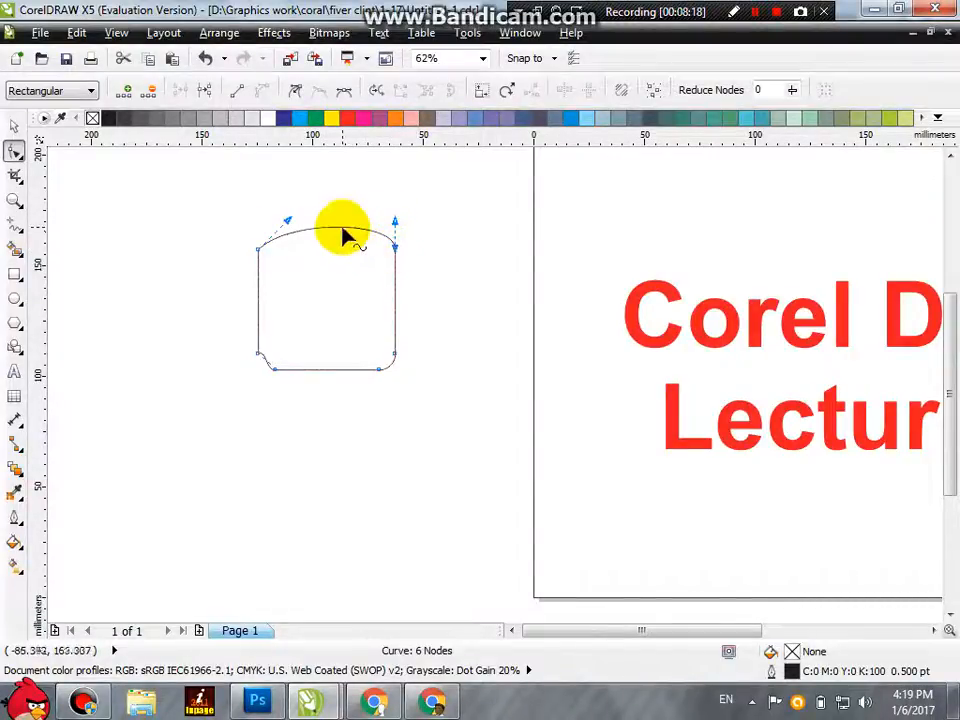
left_click_drag(395, 218, 380, 215)
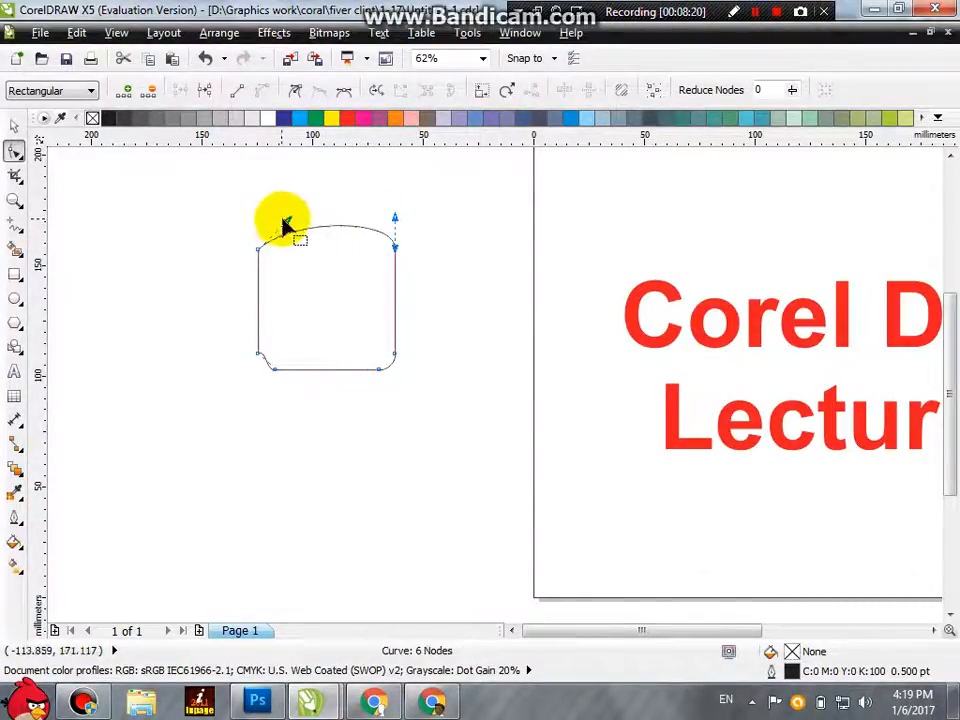
left_click_drag(287, 220, 269, 212)
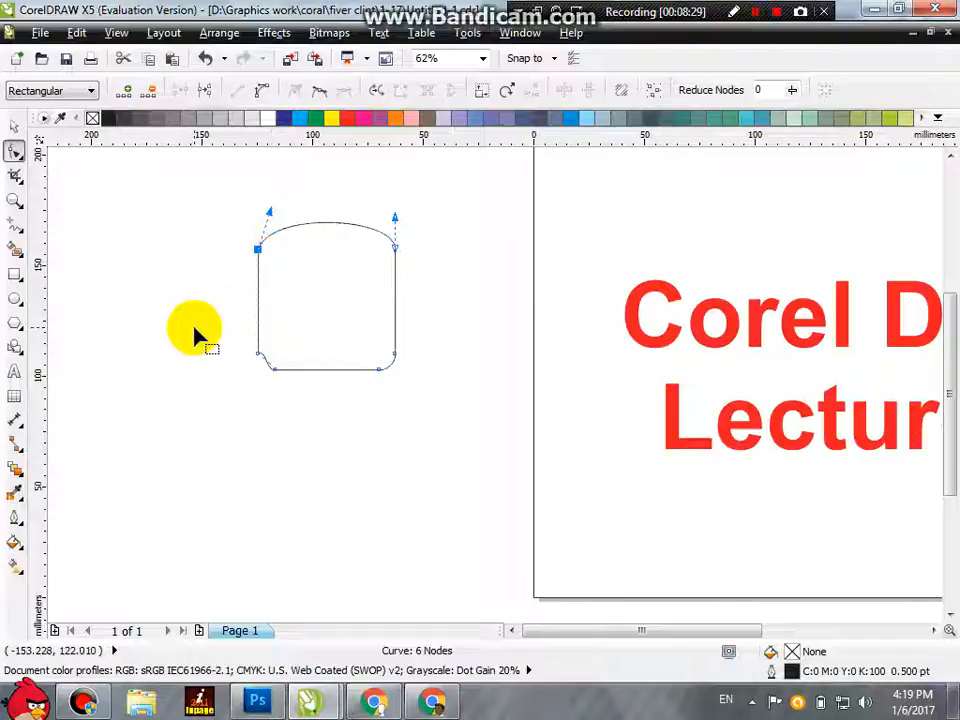
scroll(200, 332, "down", 1)
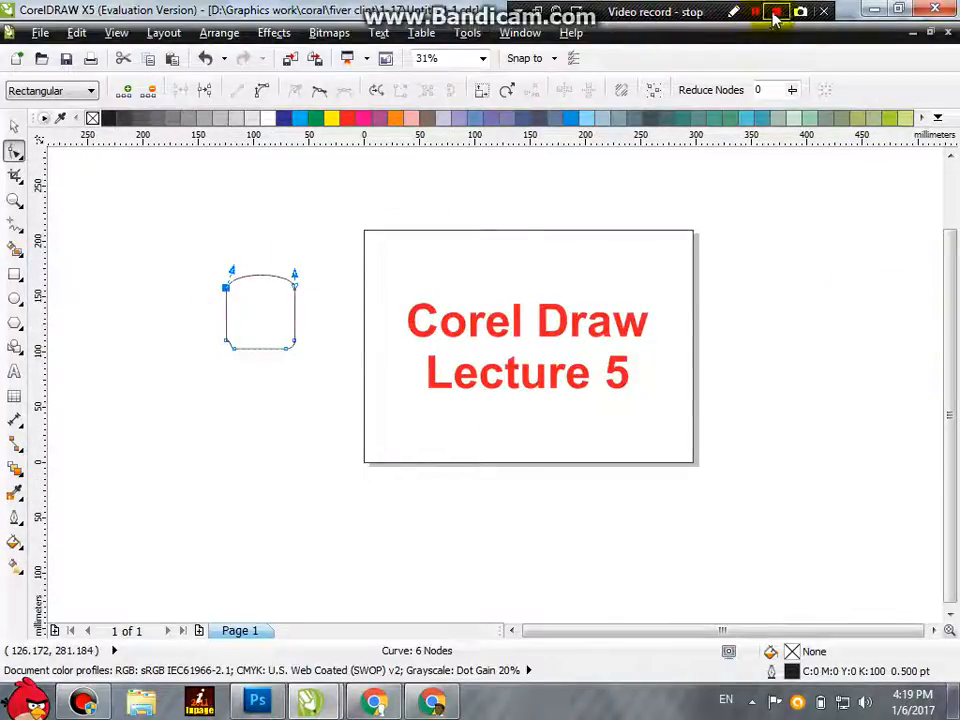